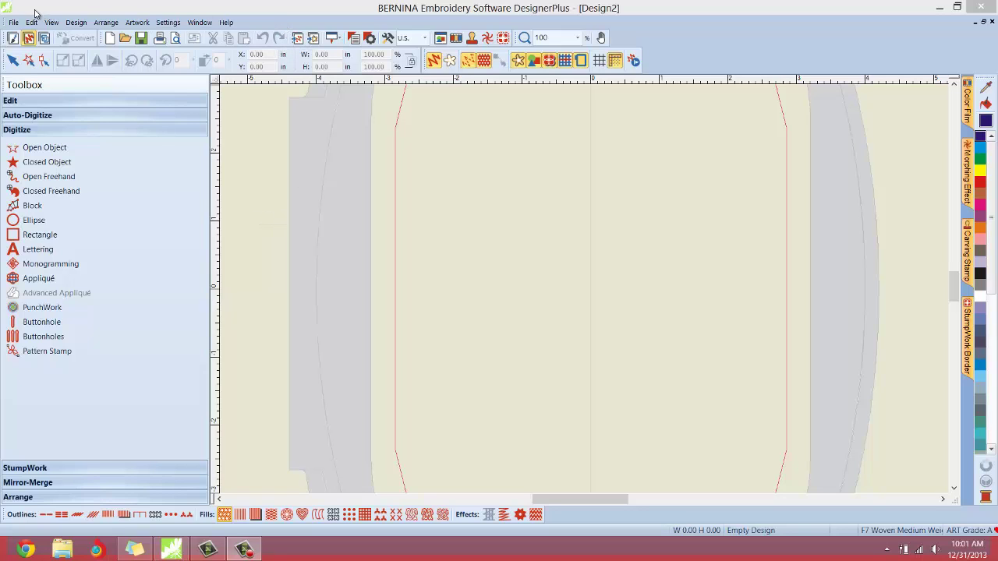
Step: Bring up the File menu to start a new design from a template
click(14, 22)
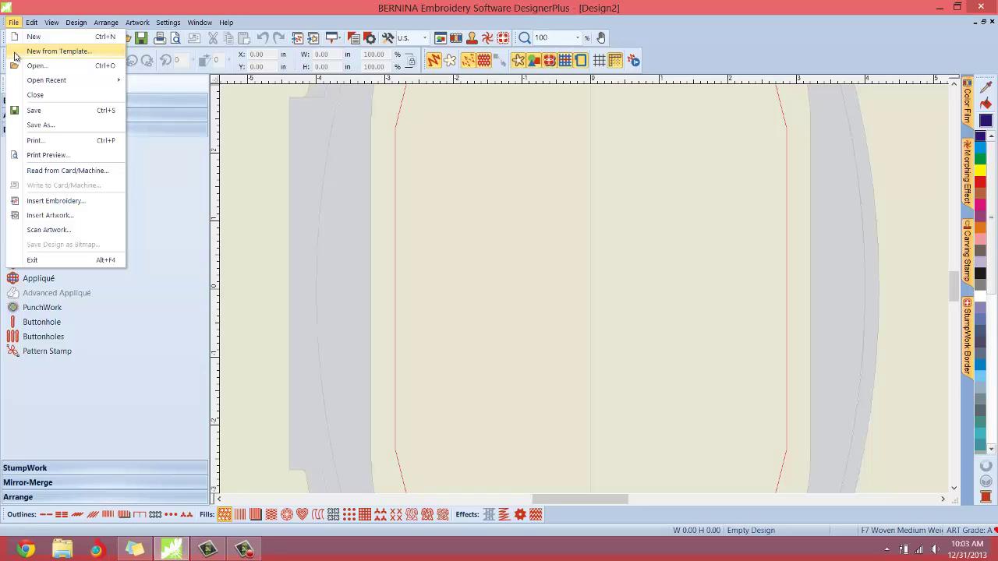
click(12, 23)
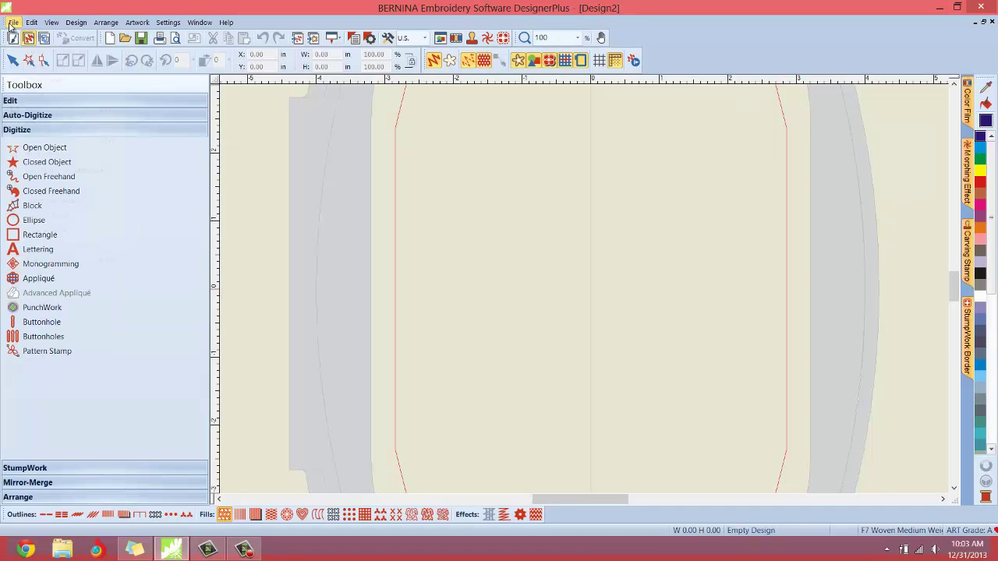
click(12, 22)
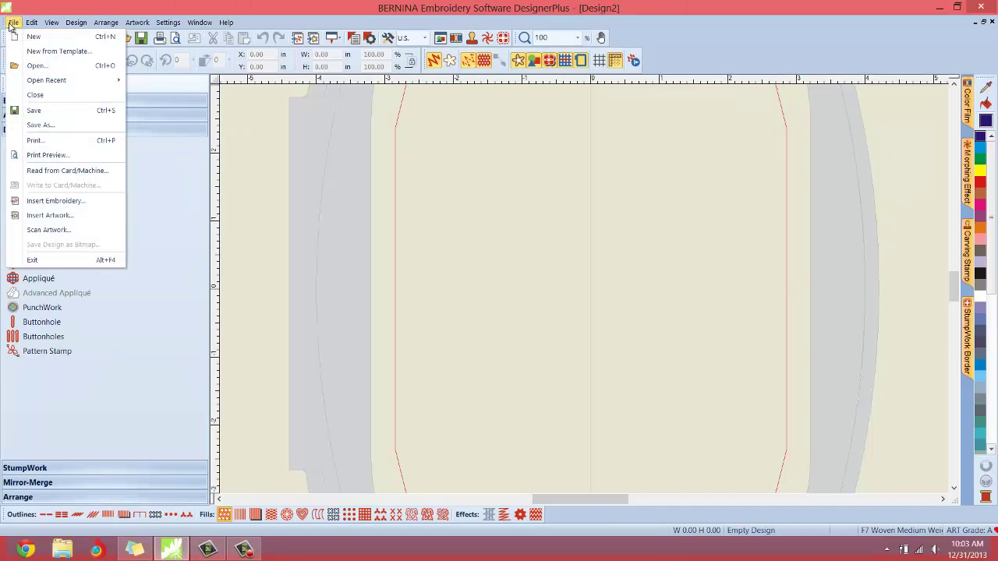
click(54, 50)
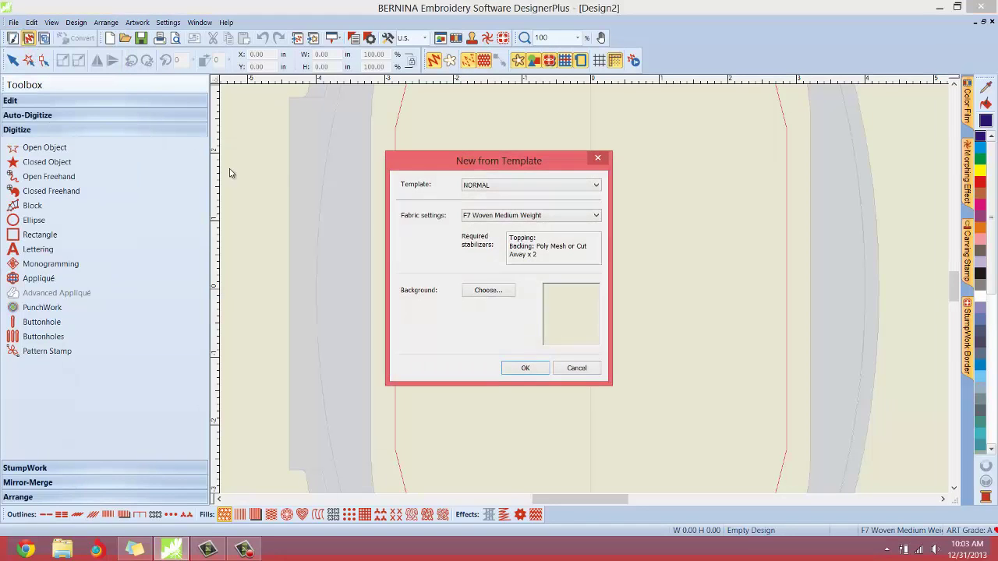
drag(402, 159, 331, 142)
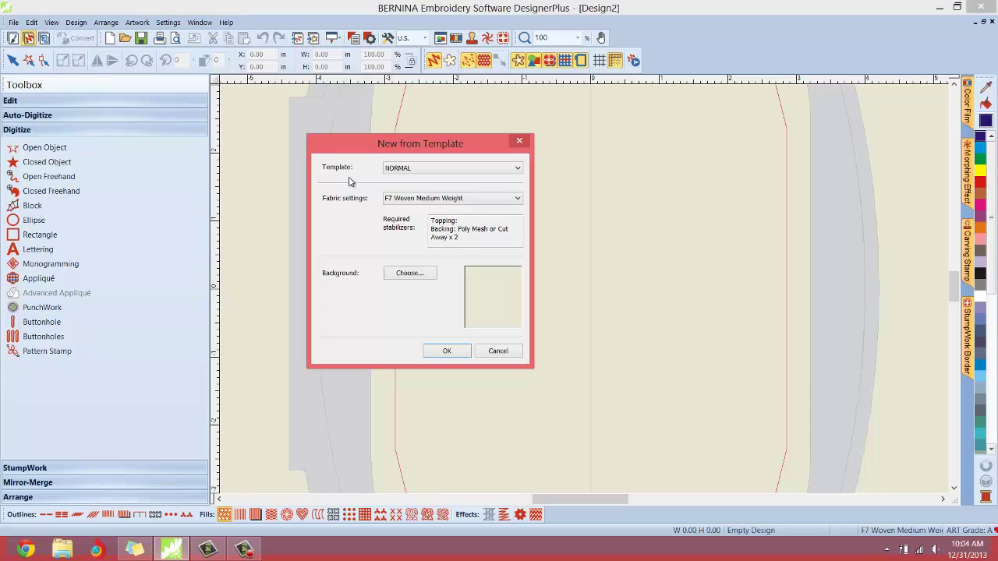
click(407, 169)
click(406, 169)
click(406, 169)
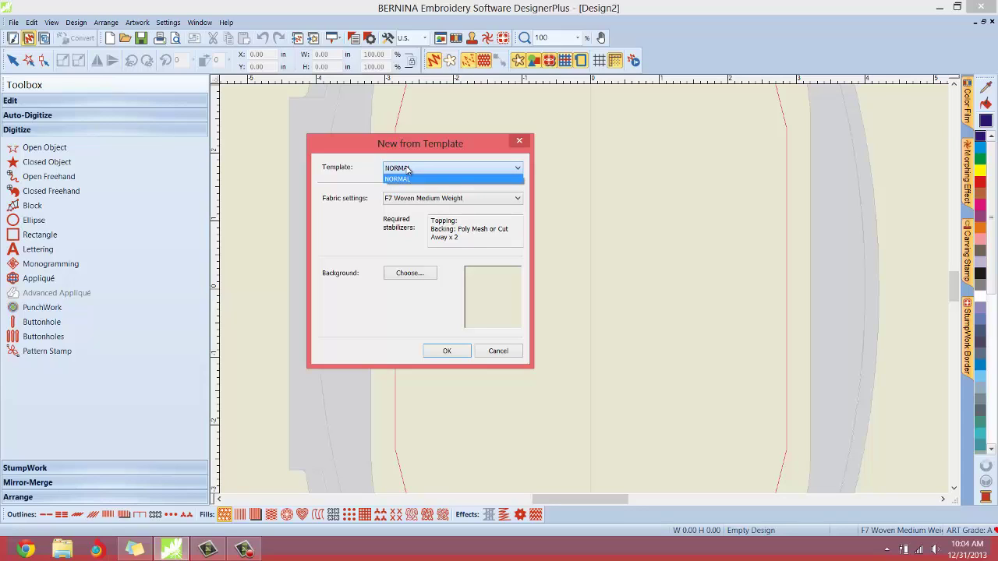
click(363, 170)
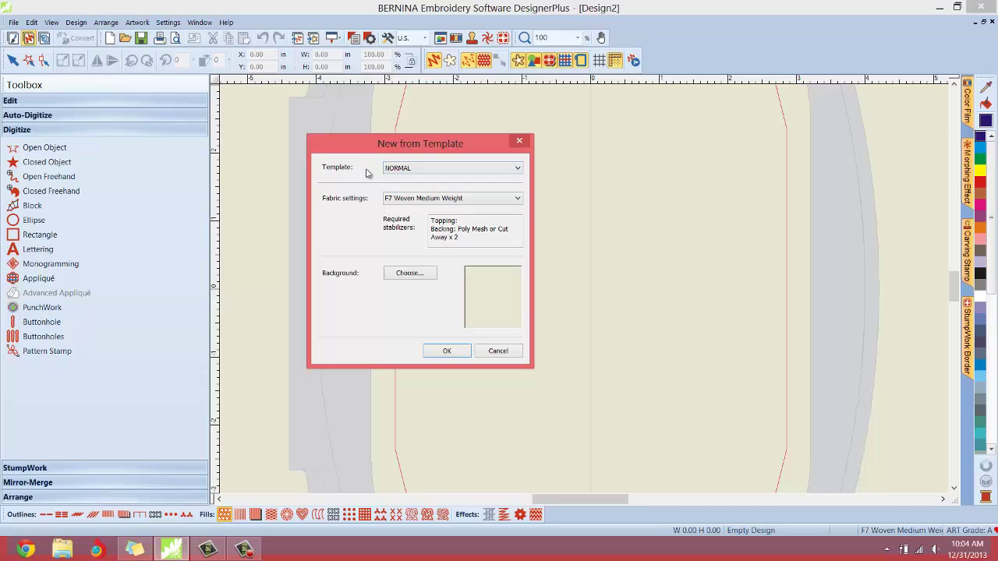
click(427, 170)
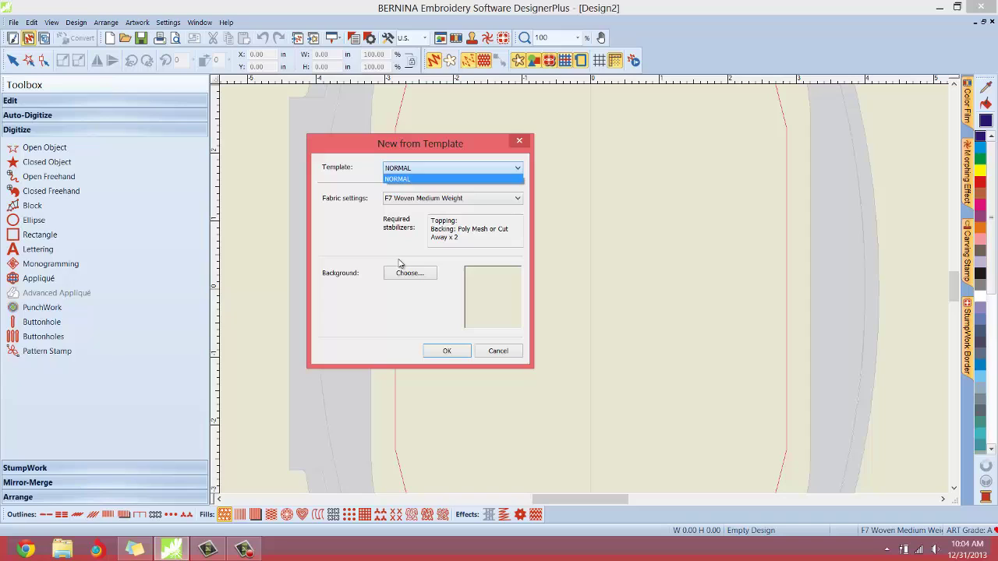
click(351, 244)
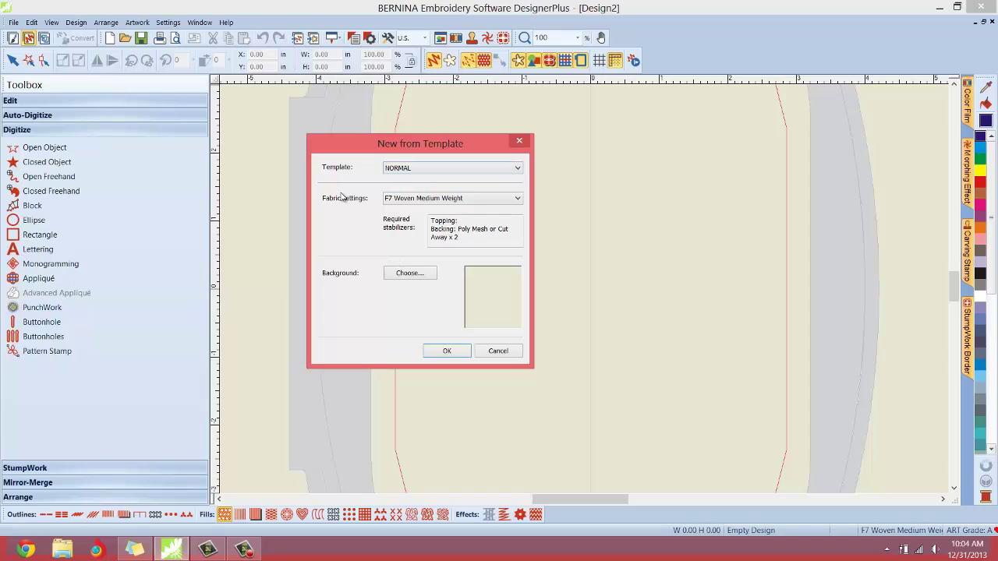
click(397, 200)
click(396, 200)
click(414, 172)
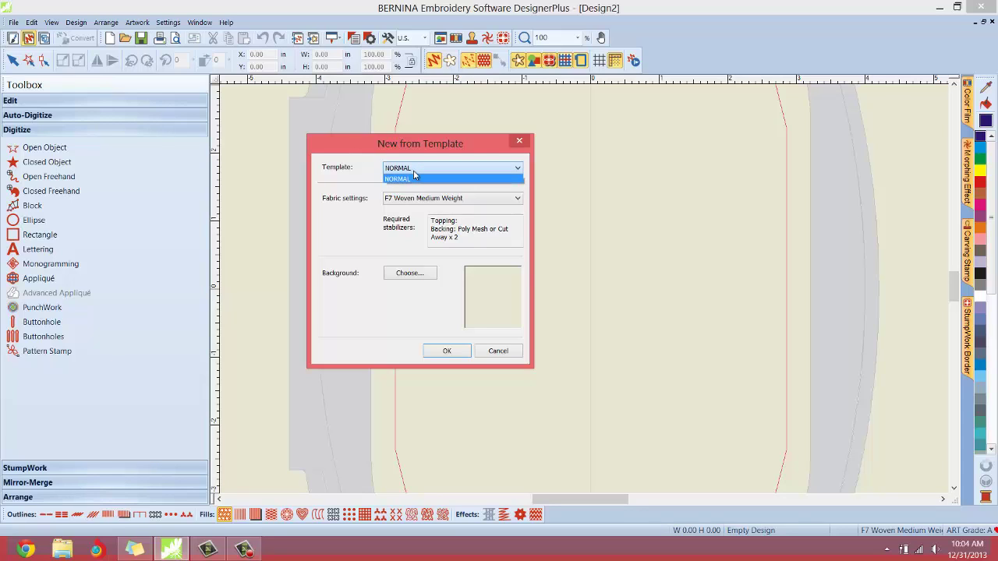
click(364, 178)
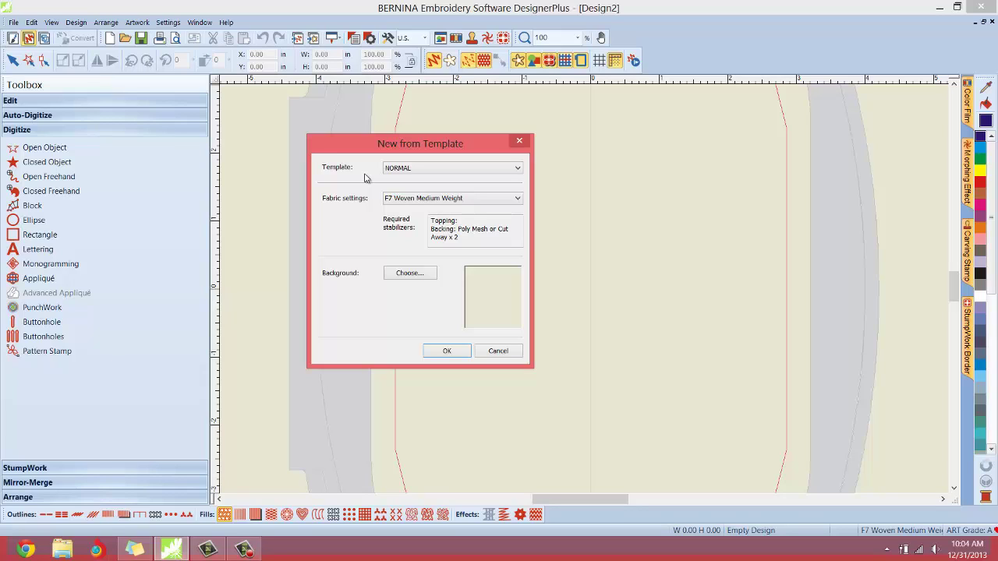
click(497, 351)
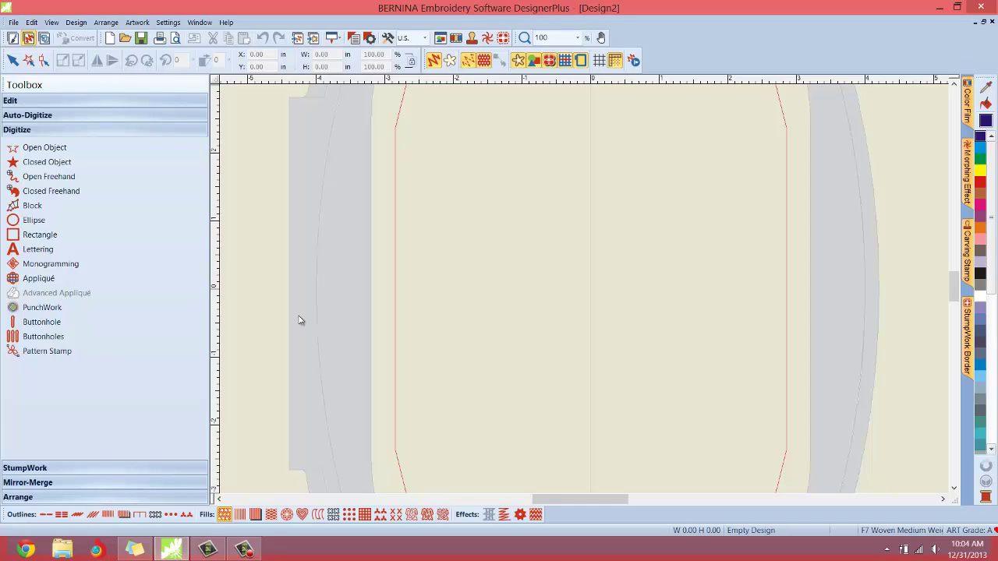
Step: Create a monogram with the initials A, B and C in the Bodoni alphabet
click(85, 265)
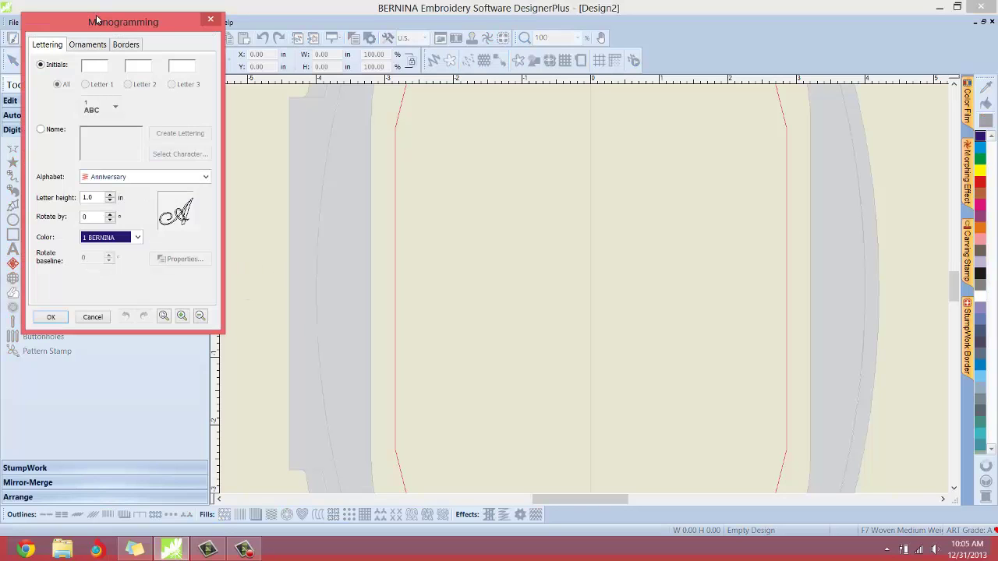
drag(99, 21, 244, 65)
click(240, 111)
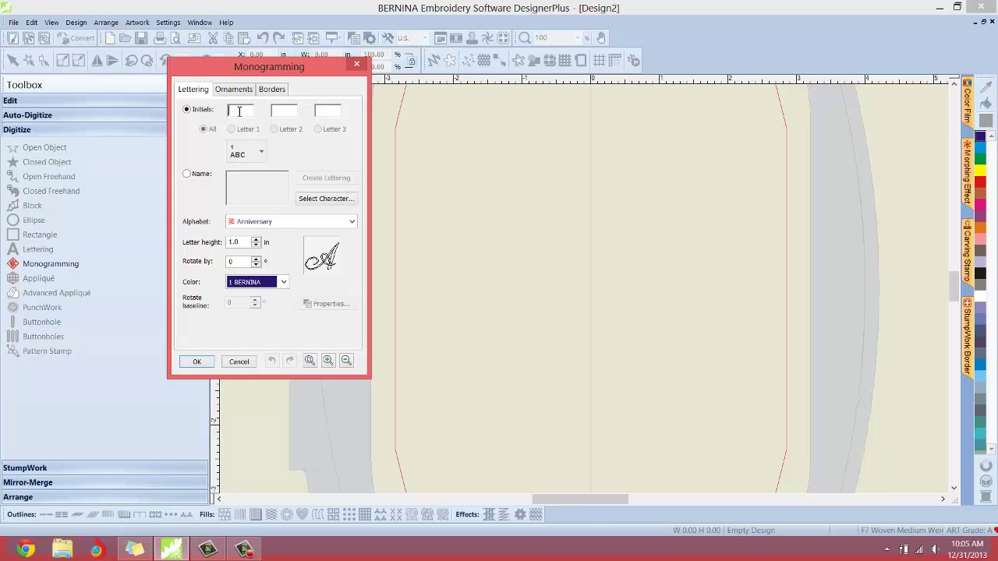
text(A)
click(281, 111)
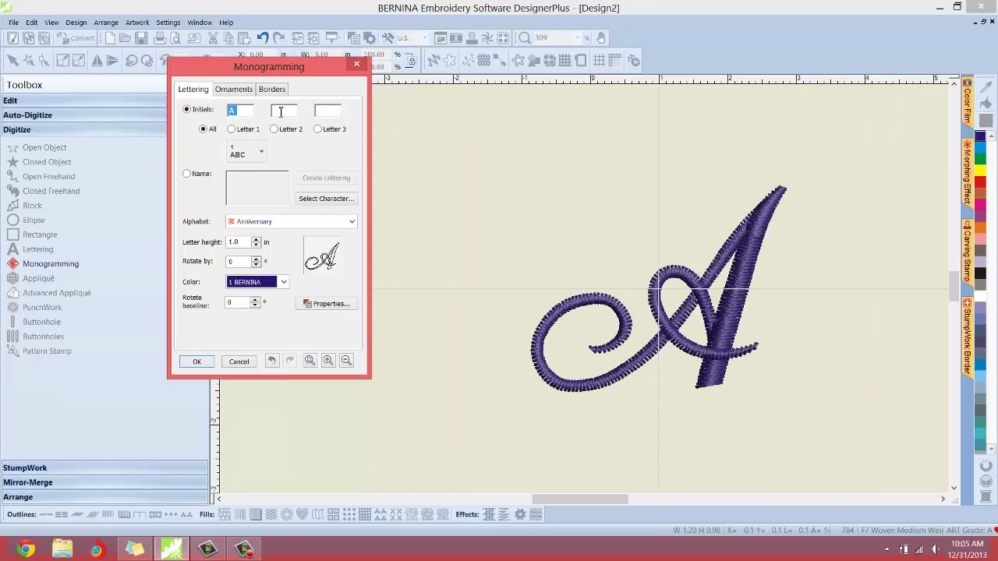
text(B)
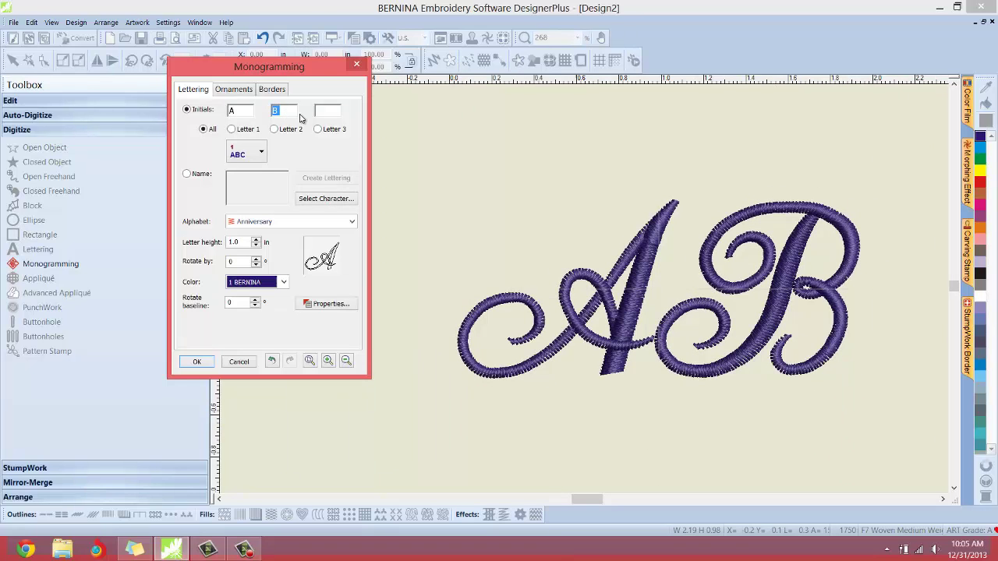
click(325, 112)
text(C)
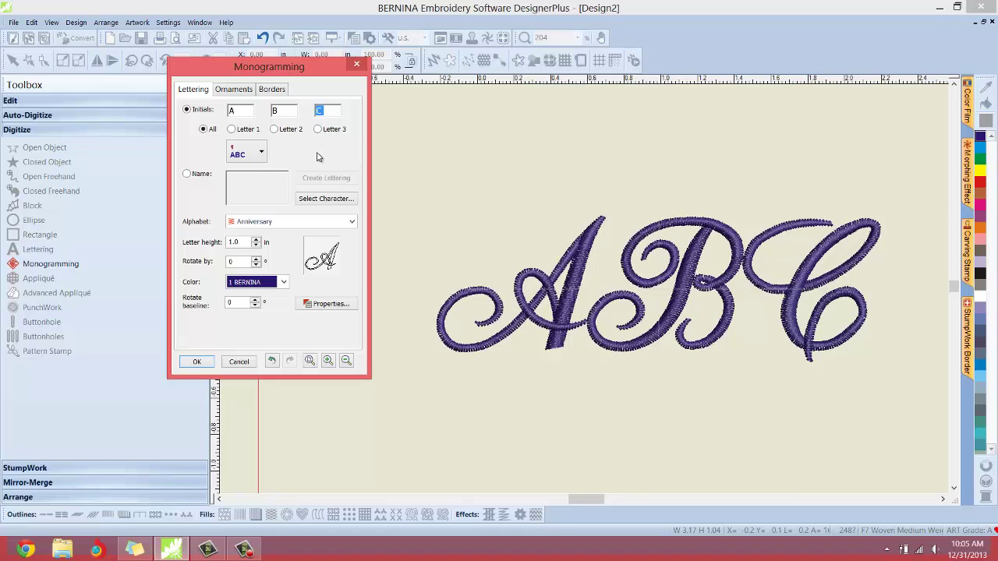
click(294, 224)
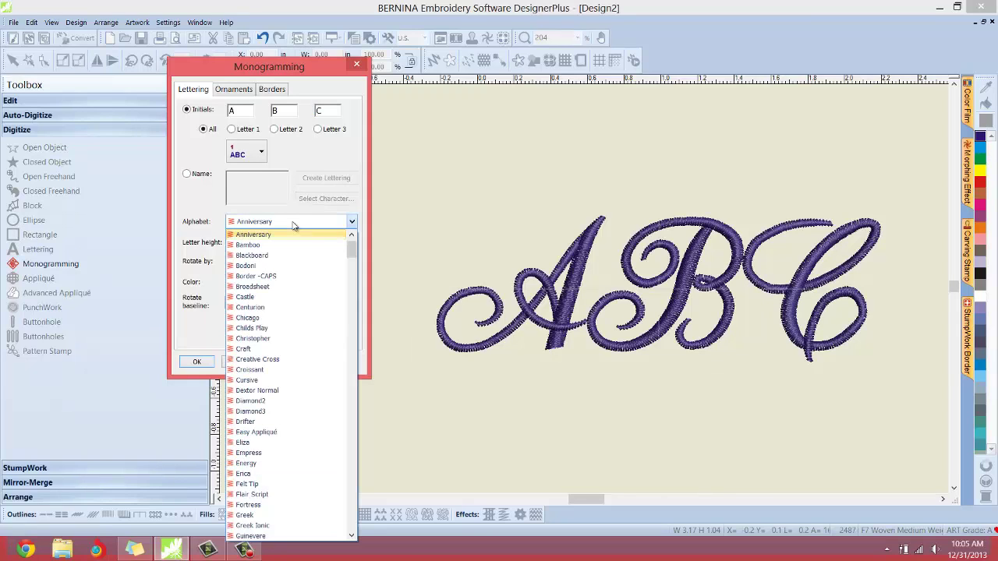
click(259, 266)
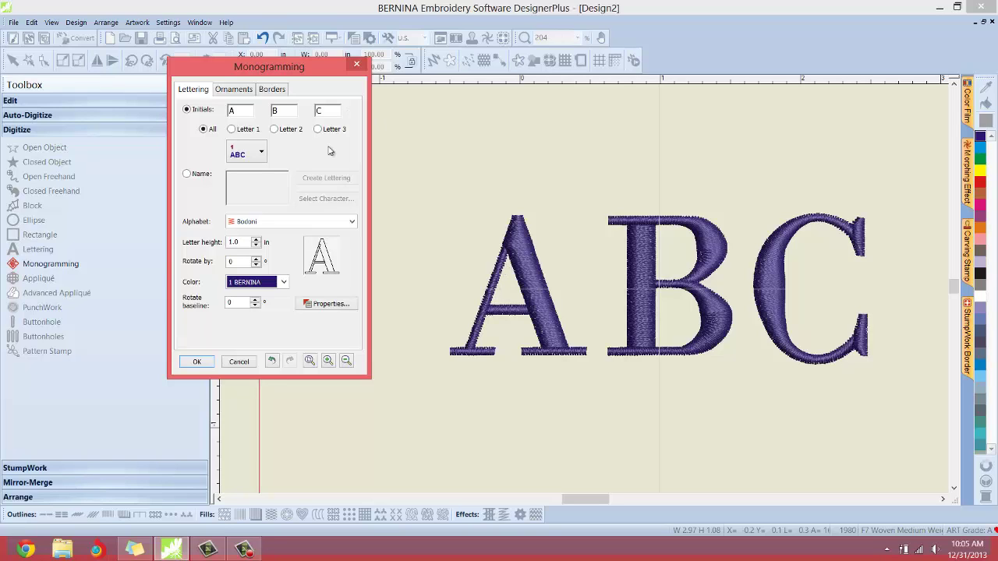
Step: Use the large-C layout with A over B and set letter height to 1.5 in
click(260, 155)
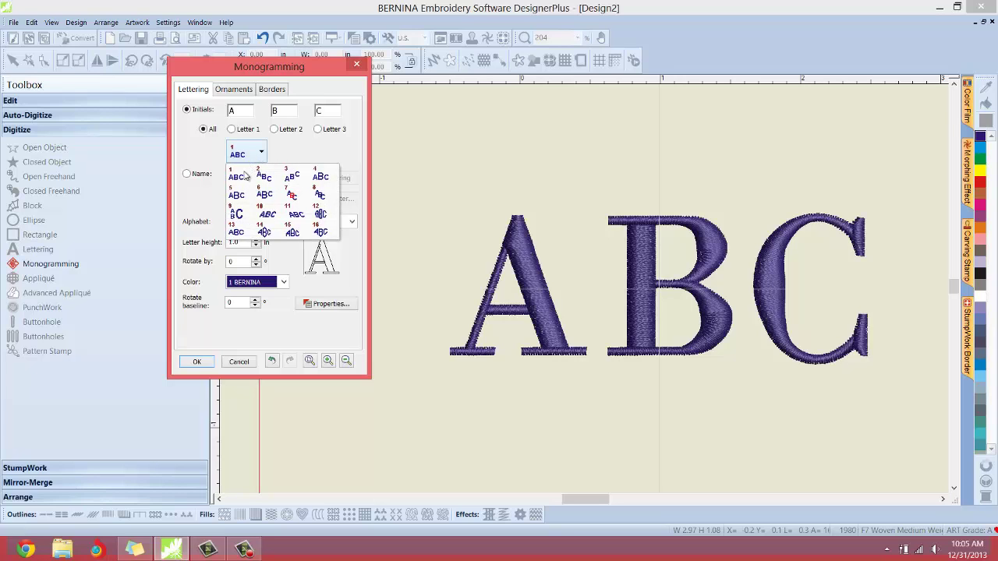
click(236, 213)
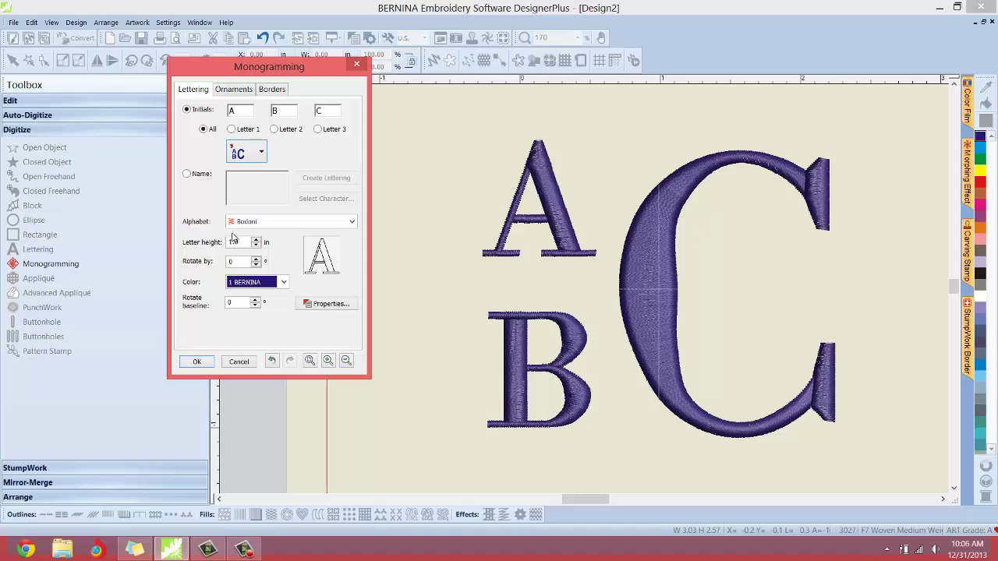
drag(241, 242, 225, 248)
text(2.0)
click(241, 262)
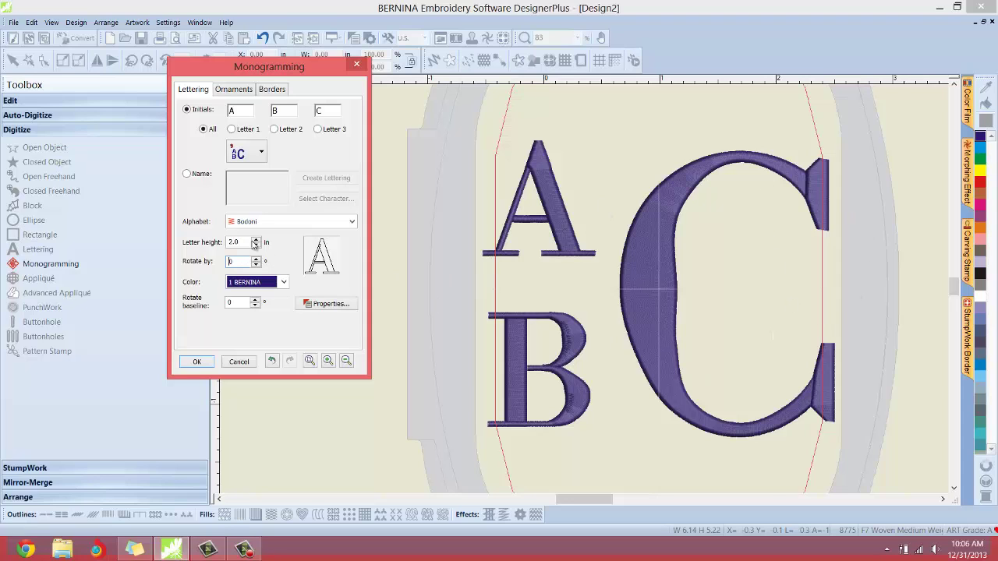
drag(247, 243, 222, 243)
text(1.5)
click(242, 262)
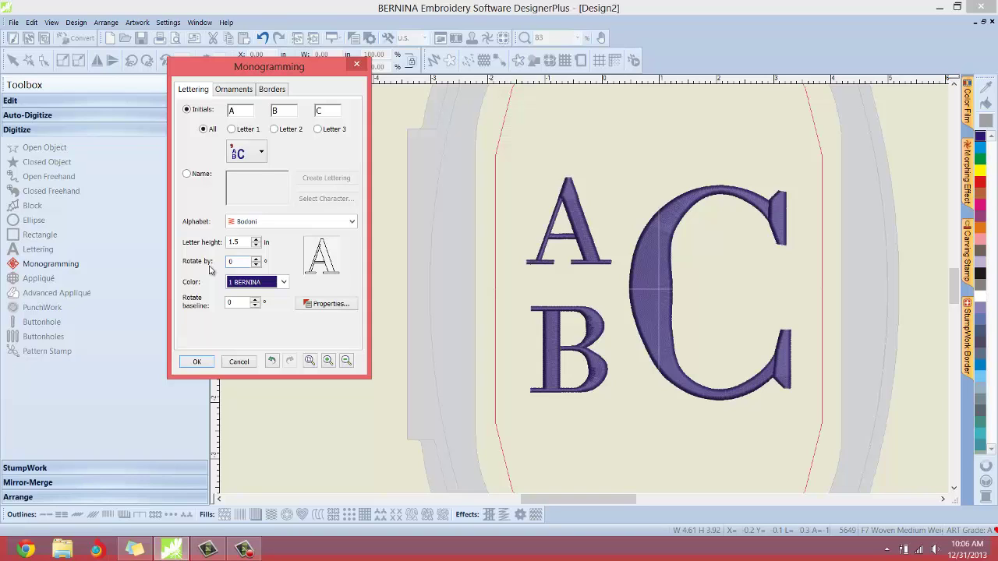
Step: Change the monogram thread colour to 17 BERNINA steel blue
click(282, 282)
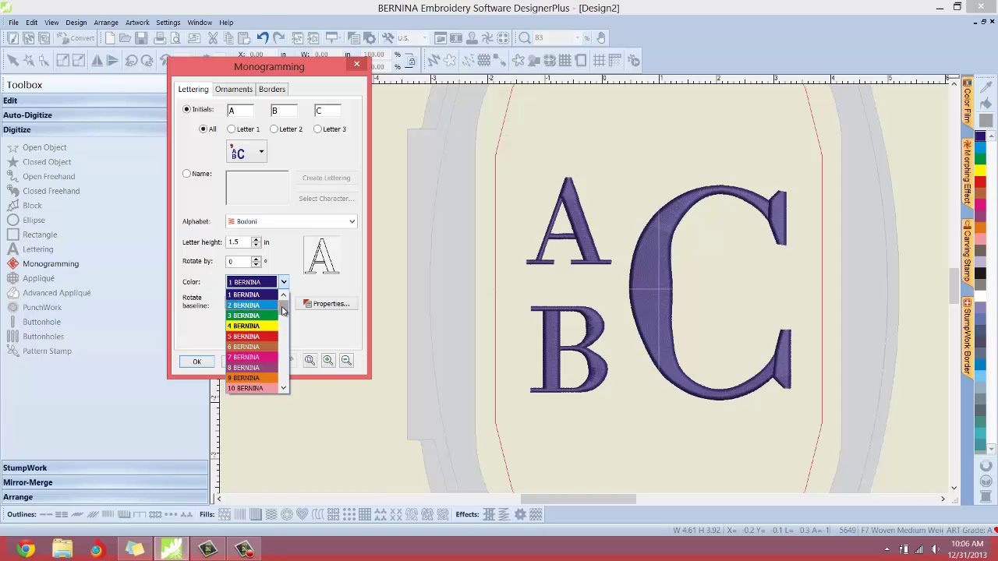
scroll(282, 311, down, 3)
click(273, 334)
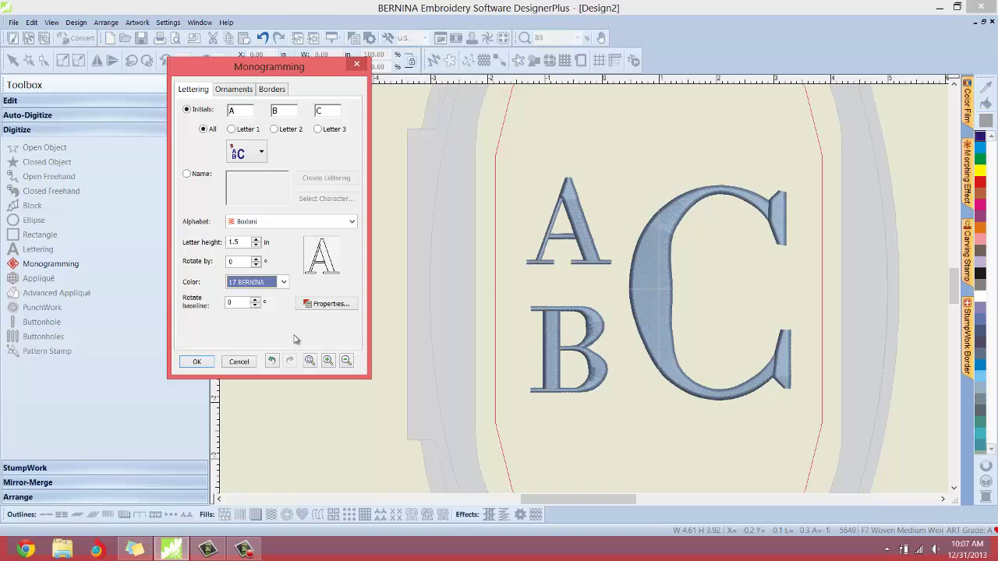
Step: Switch the lettering's fill stitch to Satin special and apply it
click(321, 303)
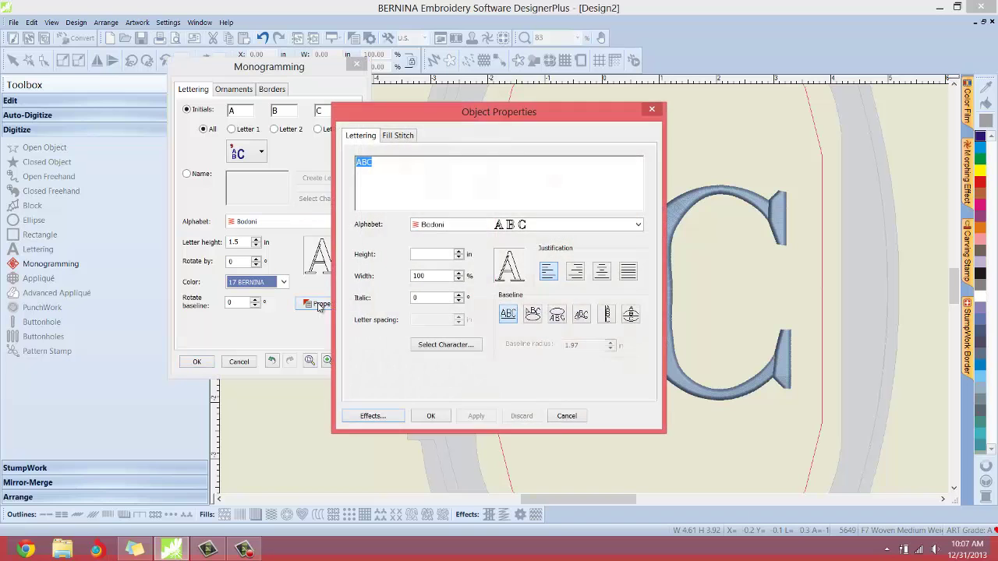
drag(462, 113, 272, 91)
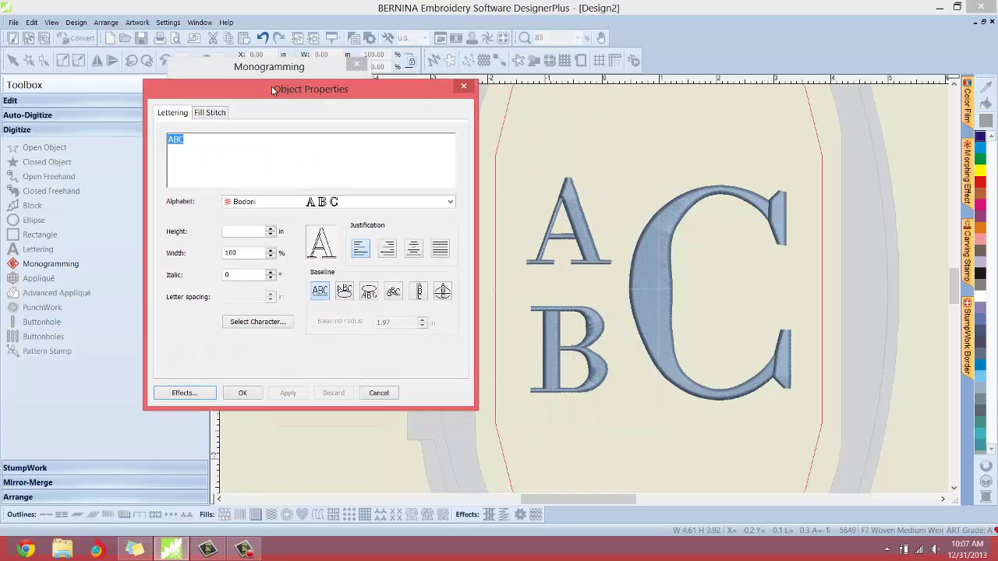
click(214, 113)
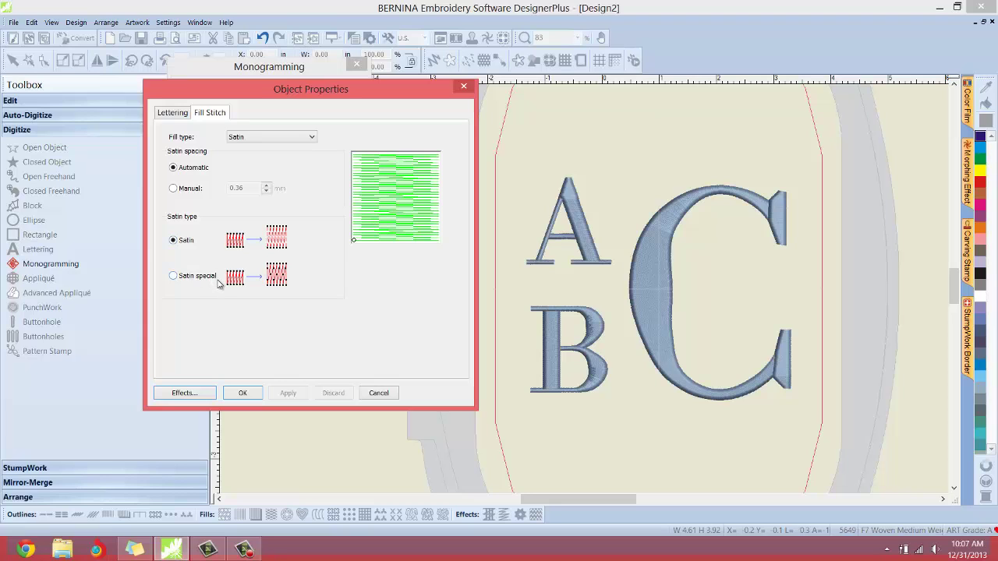
click(205, 279)
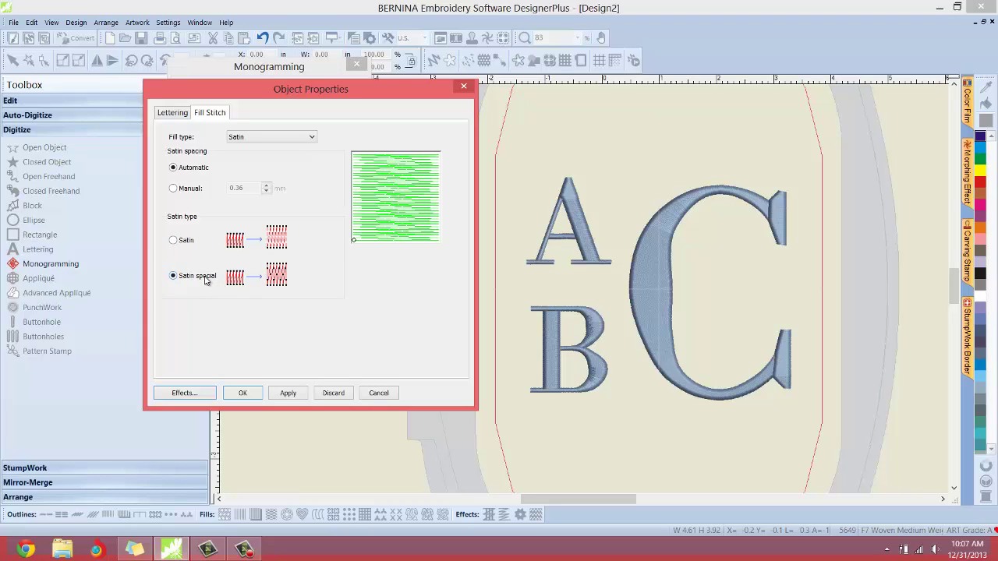
click(294, 394)
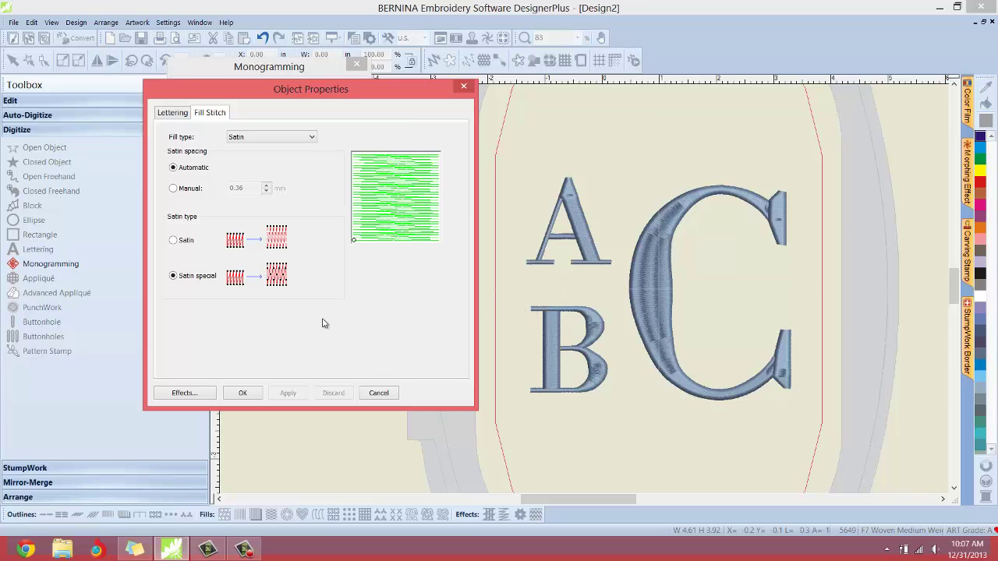
Step: Set Underlay 1 to Double Zigzag and Underlay 2 to Edge Walk, and apply
click(184, 393)
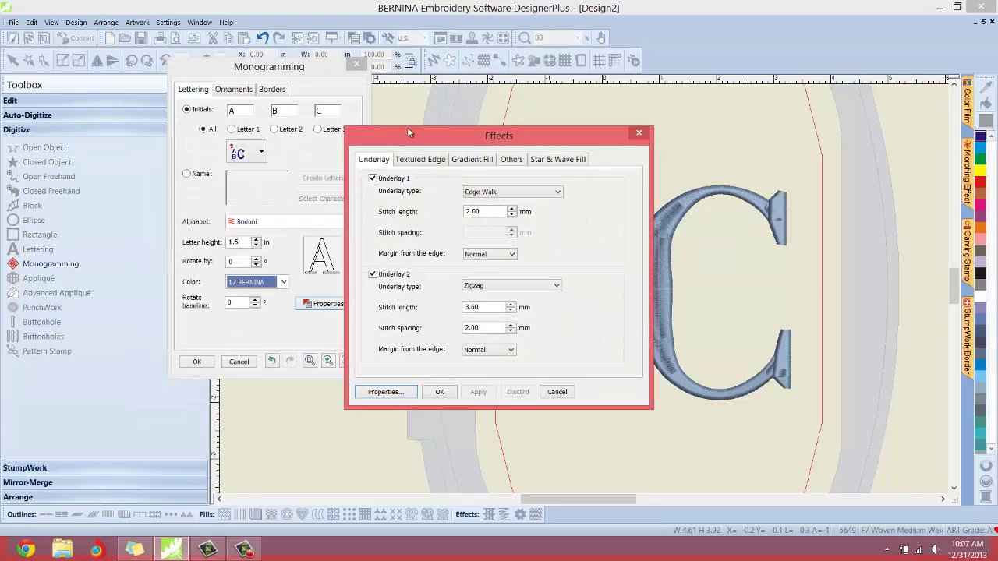
drag(402, 142, 171, 101)
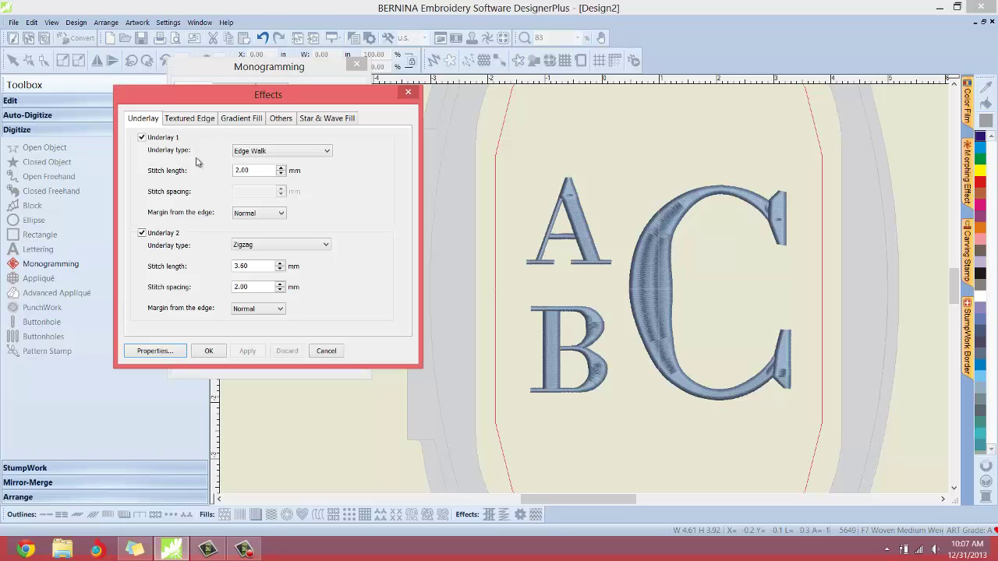
click(266, 152)
click(261, 171)
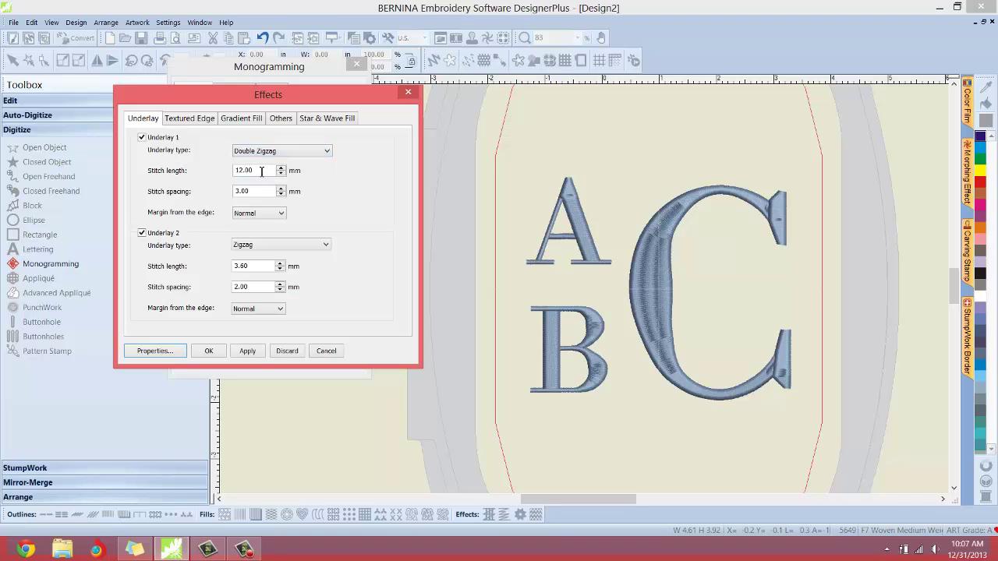
click(242, 245)
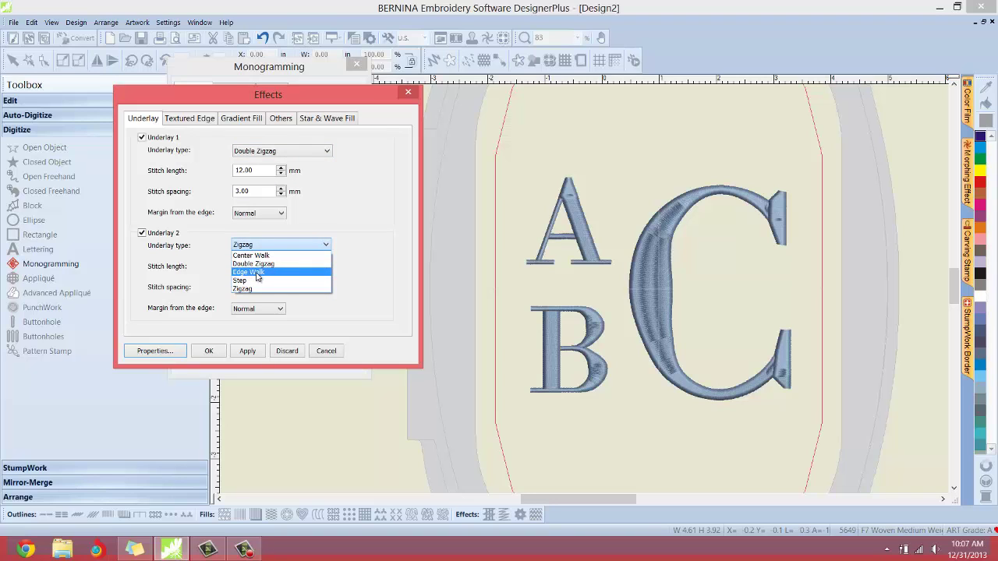
click(258, 273)
click(248, 352)
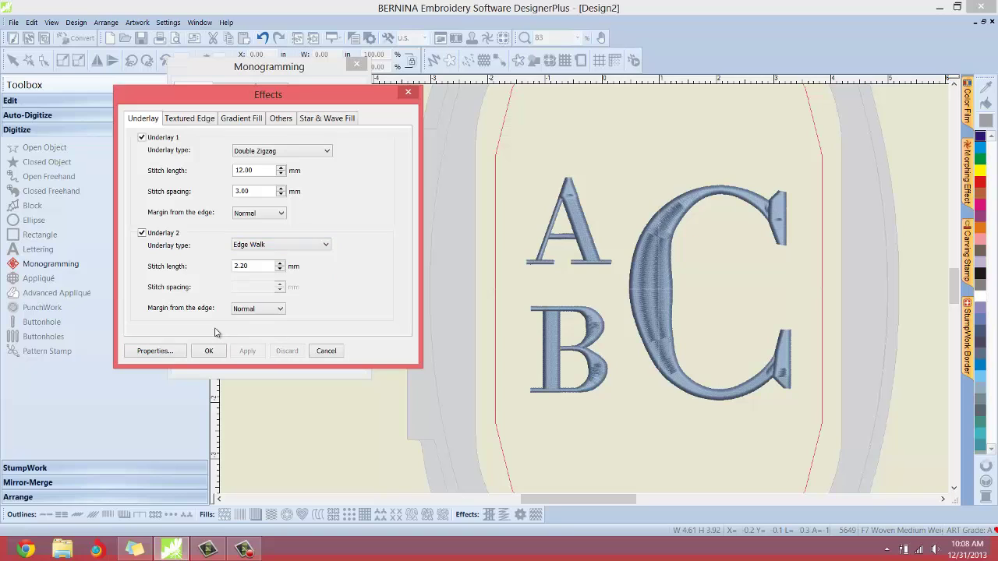
click(282, 119)
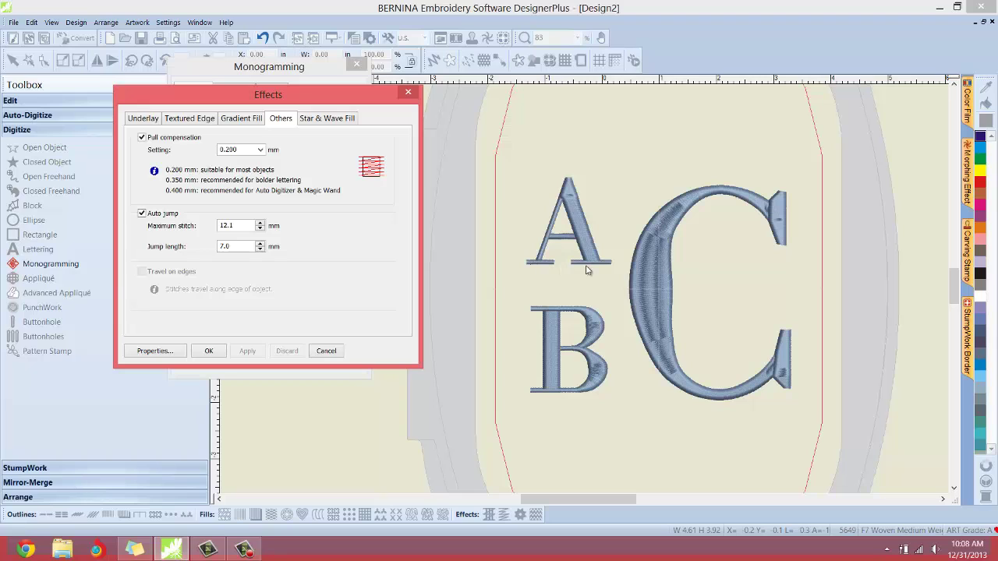
Step: Set the monogram's pull compensation to 0.800 mm and apply it
click(260, 149)
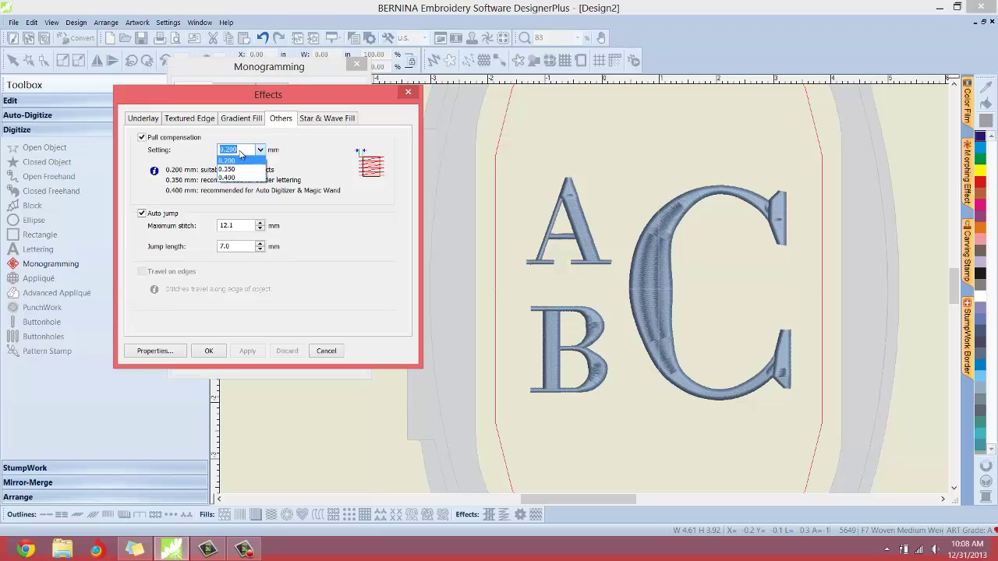
click(242, 149)
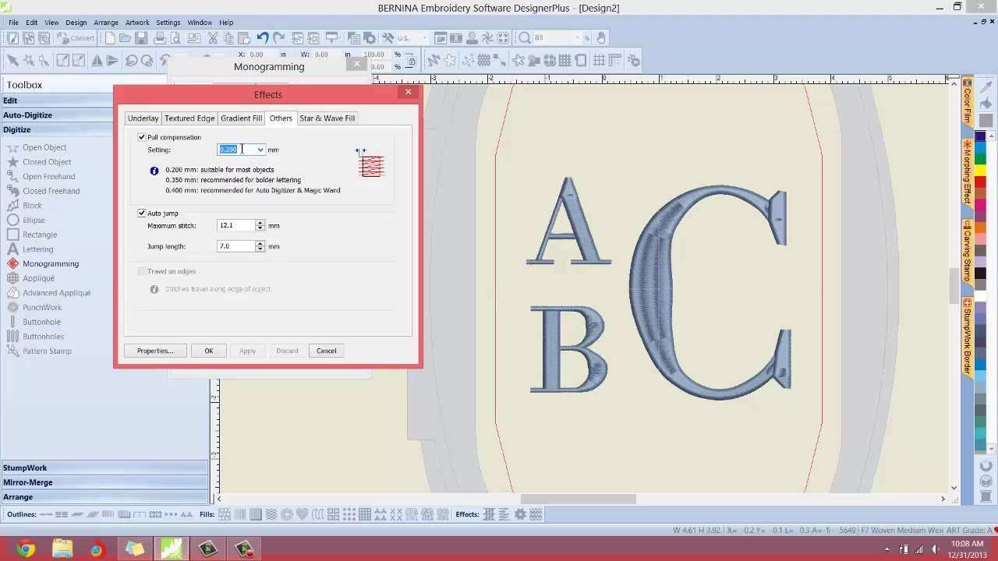
text(.800)
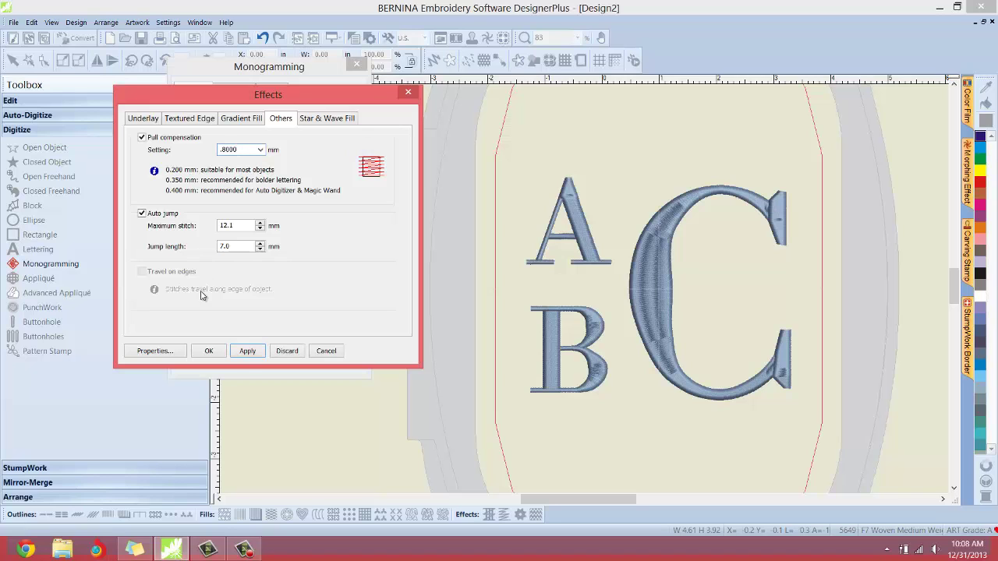
click(246, 353)
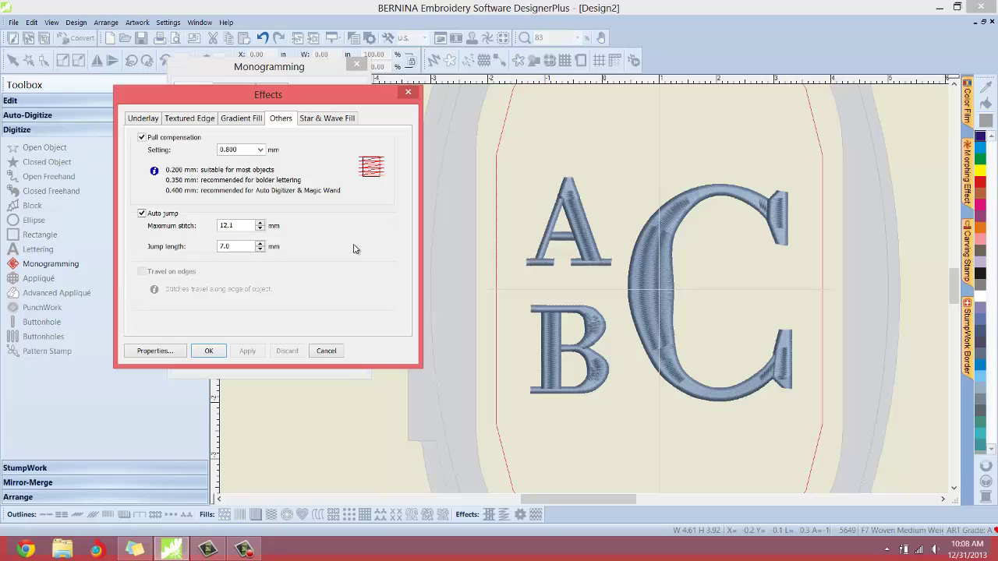
Step: Close the effects and monogramming settings and hide the hoop outline
click(208, 350)
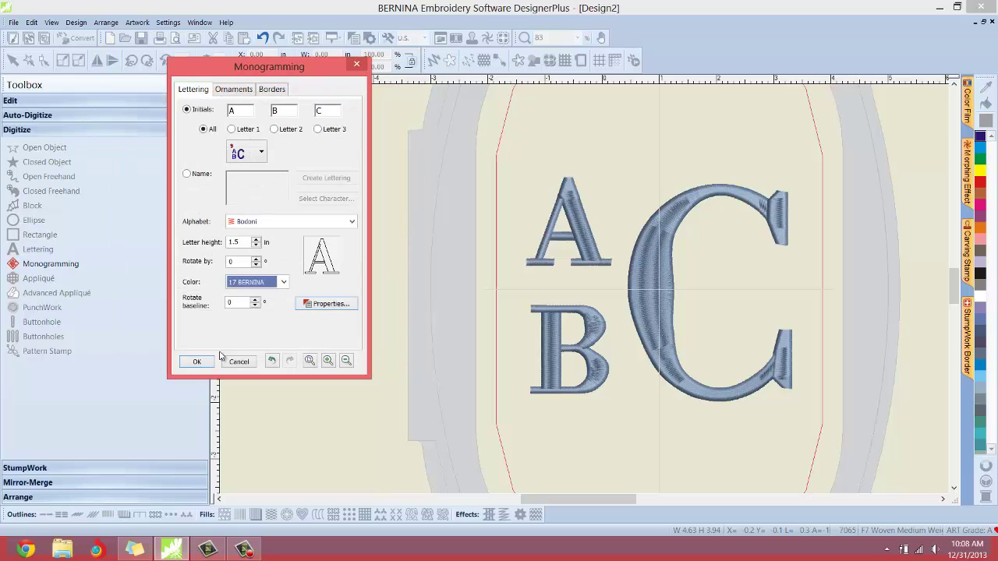
click(197, 362)
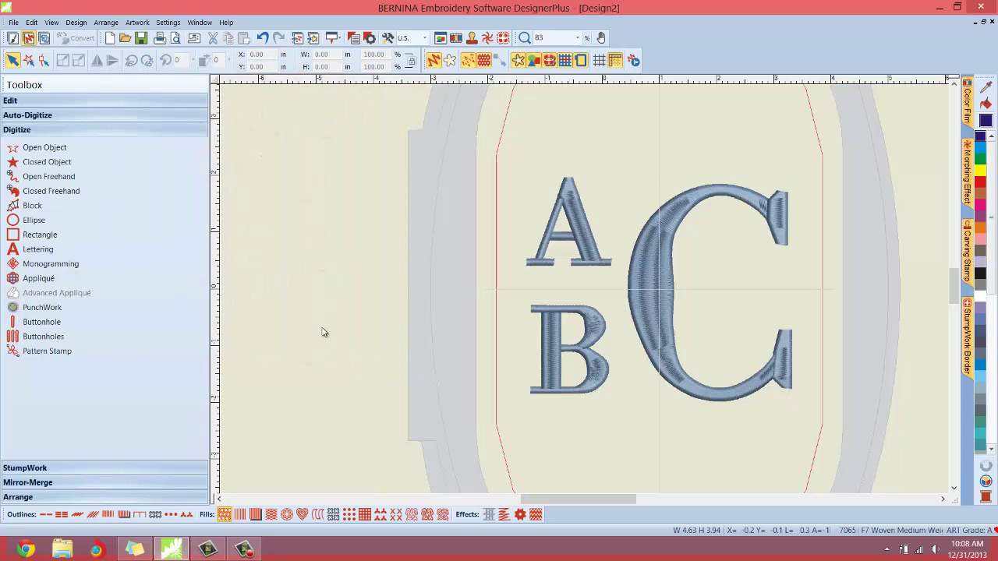
click(582, 62)
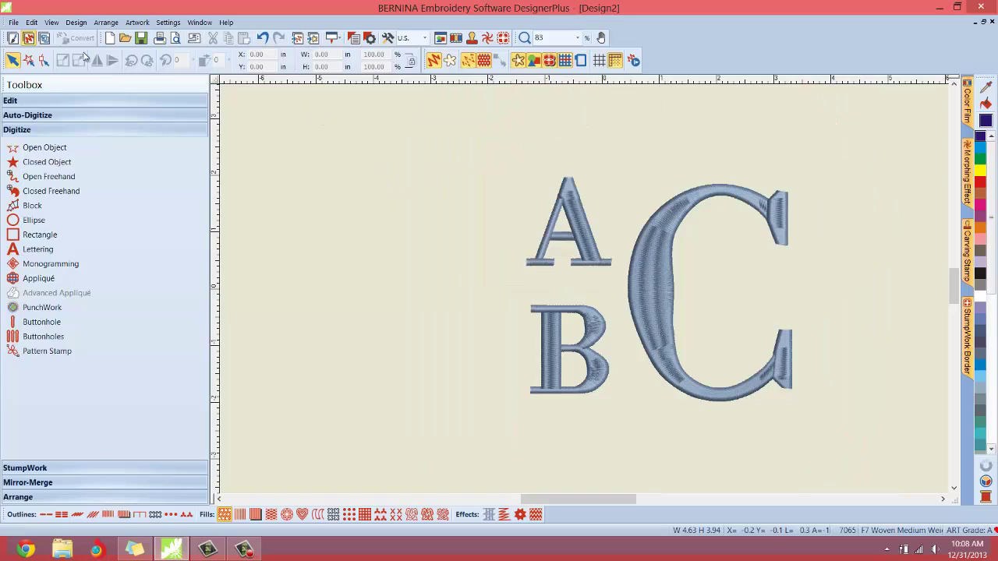
Step: Set the design background to the 'toweling' fabric image
click(77, 23)
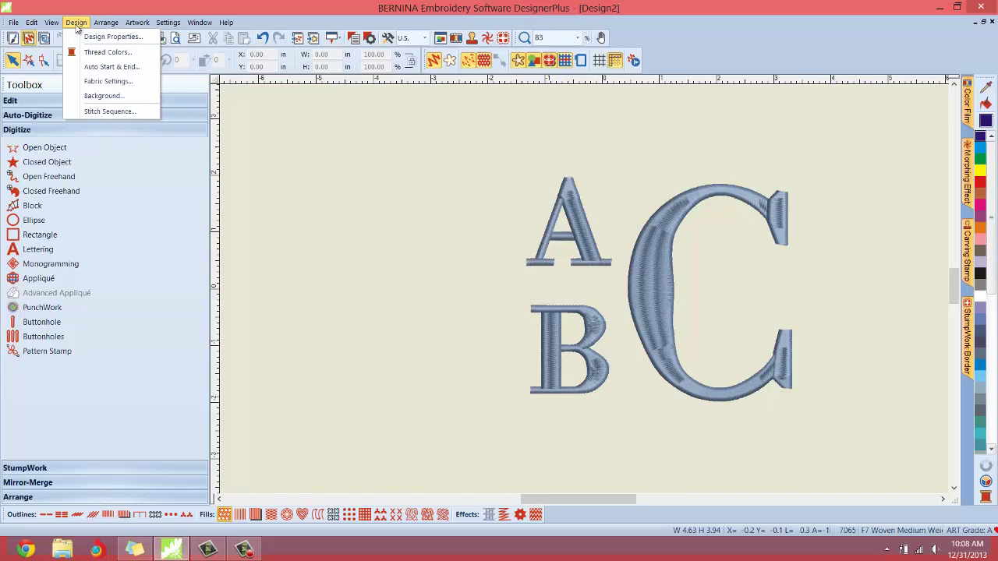
click(98, 98)
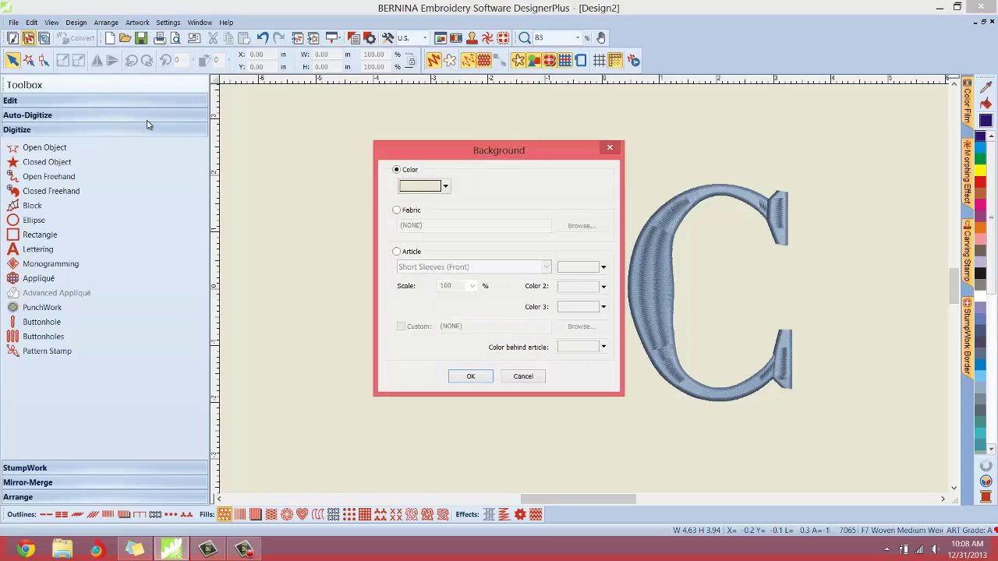
drag(444, 146, 293, 110)
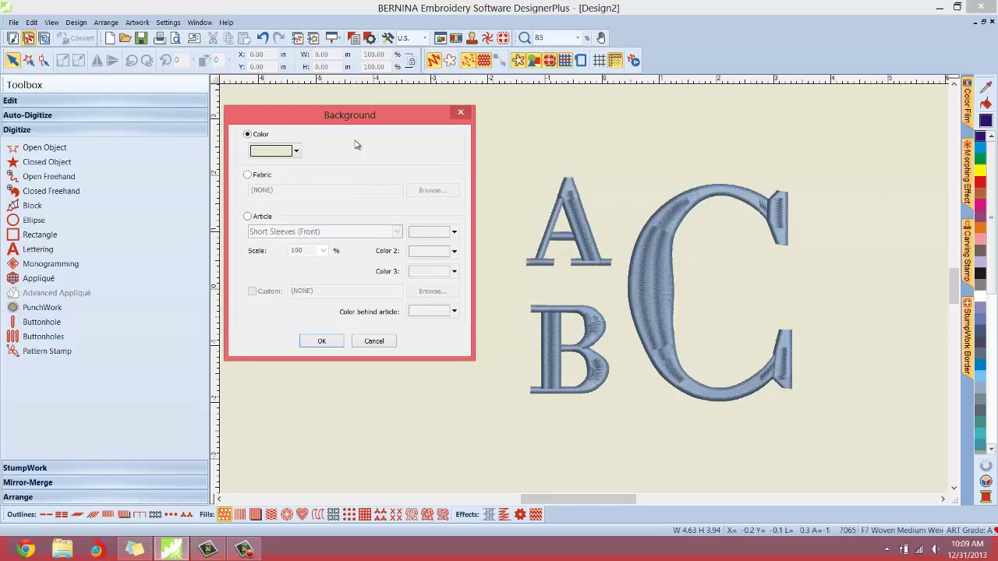
click(258, 178)
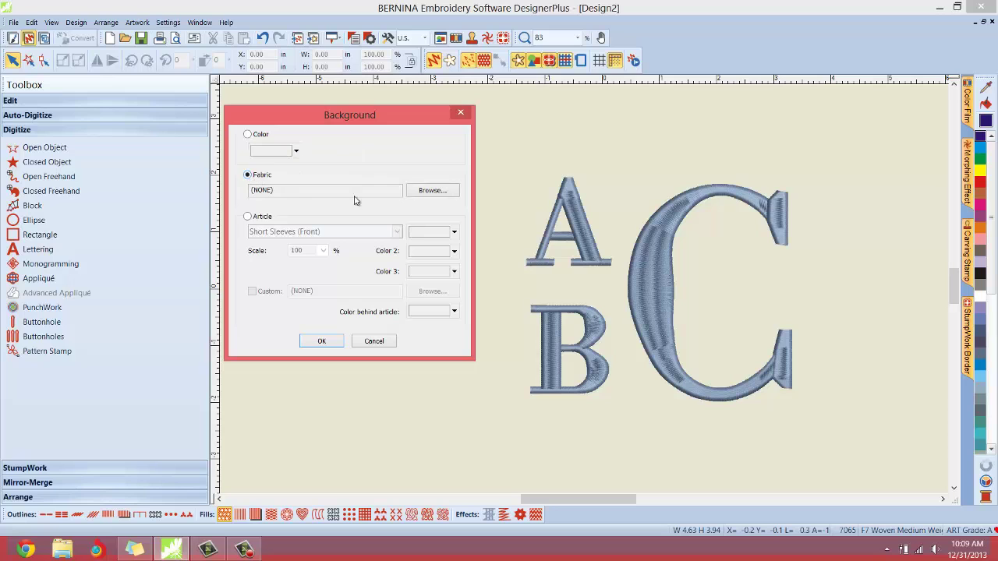
click(433, 191)
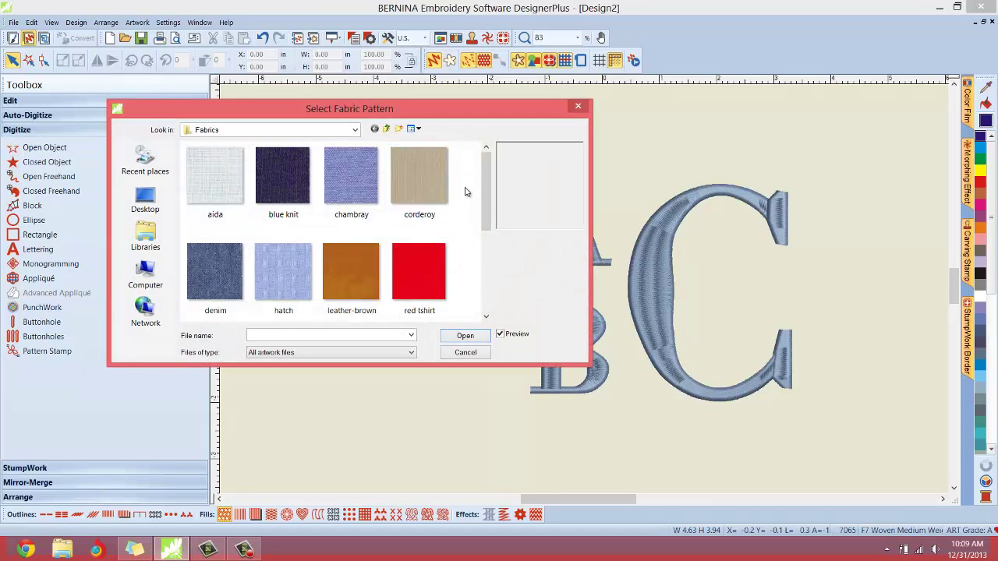
scroll(366, 237, down, 3)
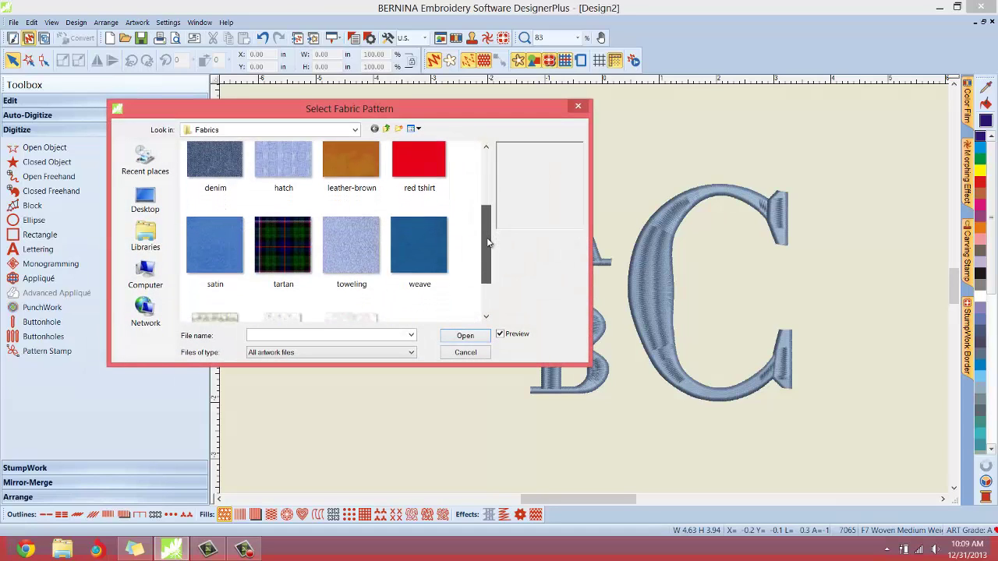
click(367, 238)
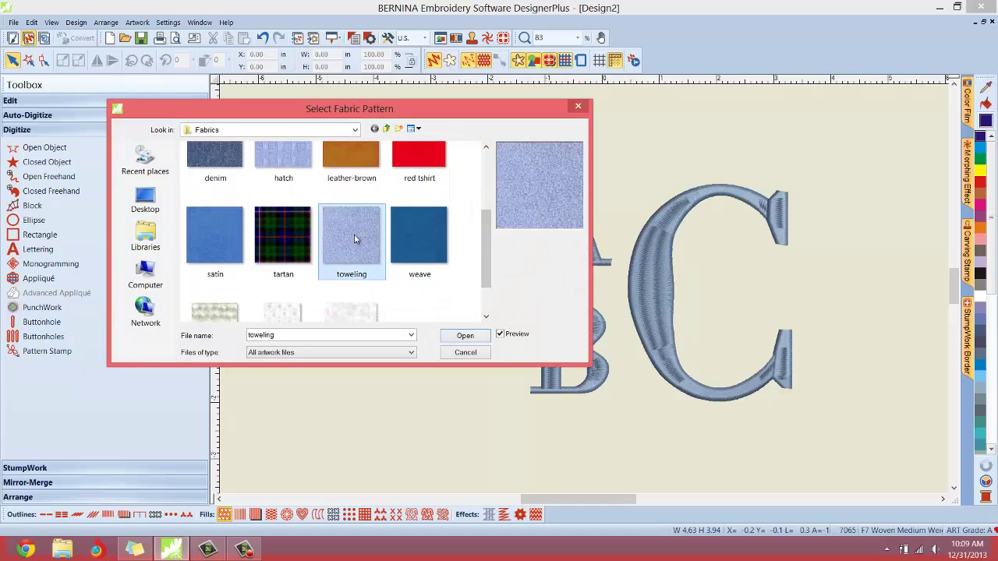
click(463, 336)
click(323, 341)
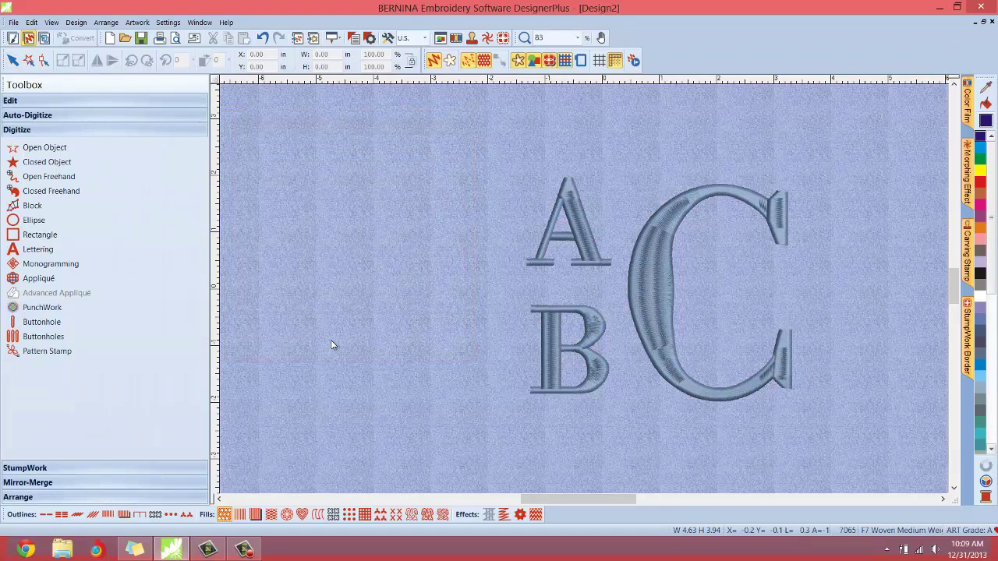
Step: Nudge the canvas view slightly and bring up the File menu
mouse_move(612, 504)
mouse_down()
mouse_move(629, 504)
mouse_move(614, 506)
mouse_up()
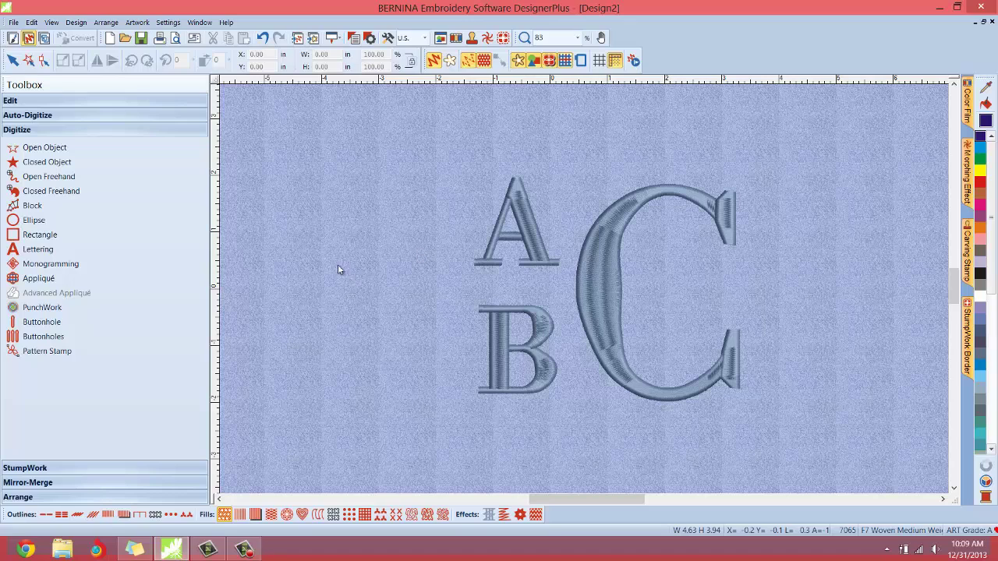
click(14, 22)
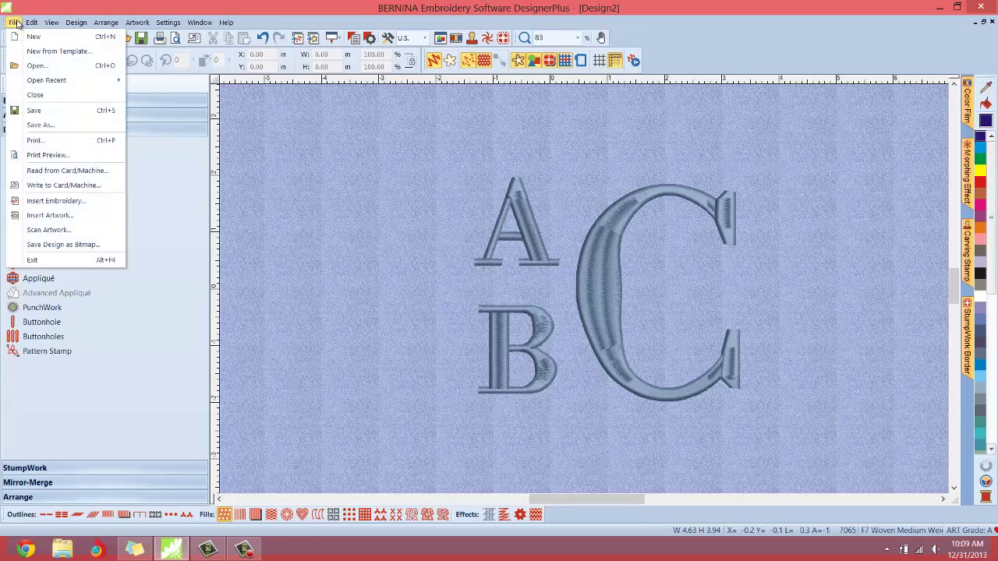
Step: Save the design as an AMT70 template named 'Monogram 1 towel' in the TEMPLATE folder
click(40, 125)
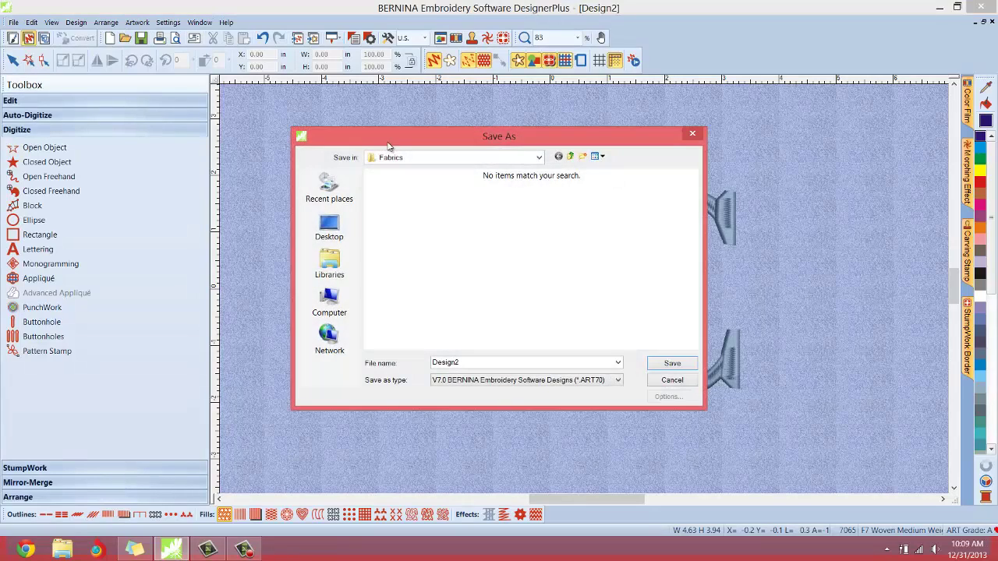
drag(381, 131, 325, 106)
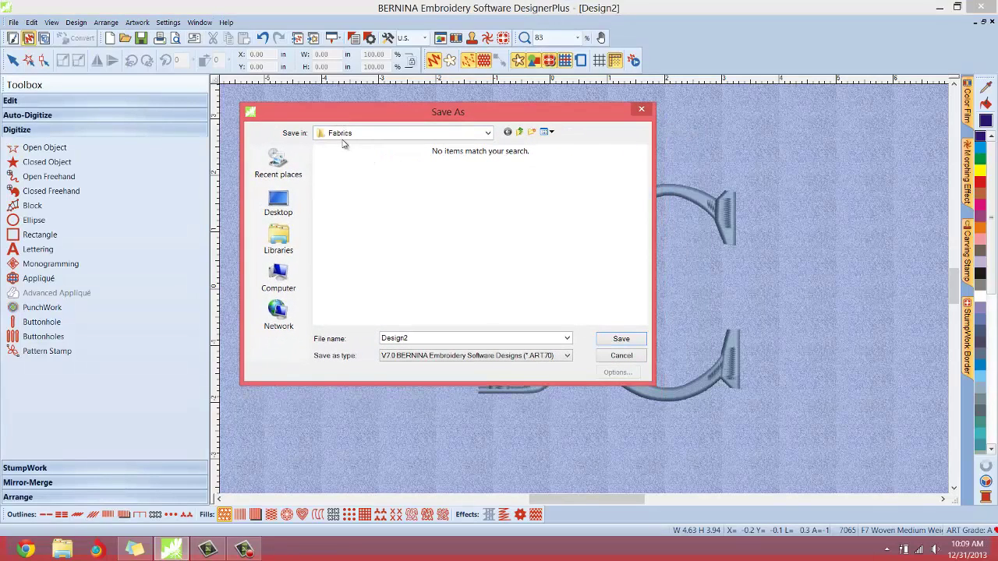
click(281, 248)
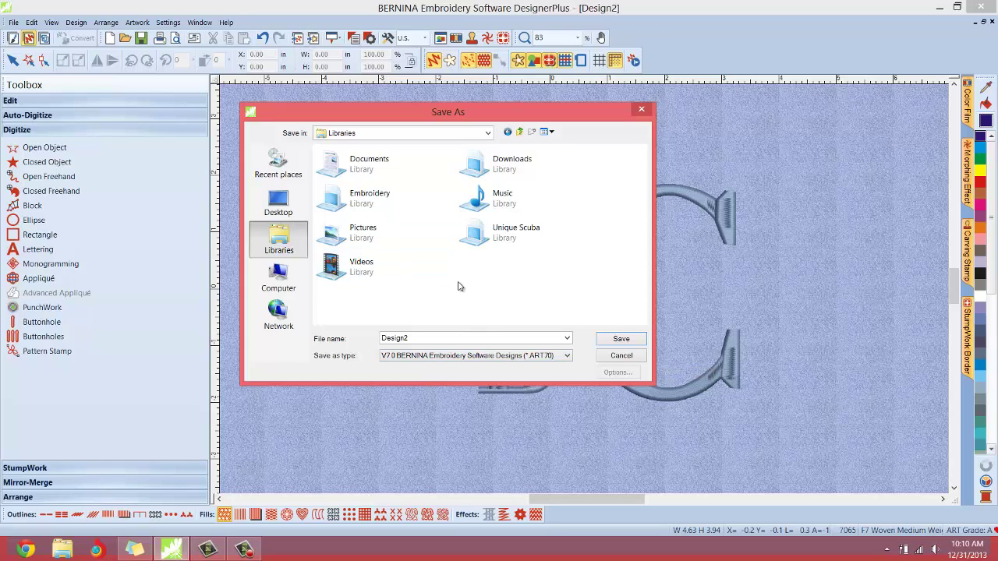
click(463, 355)
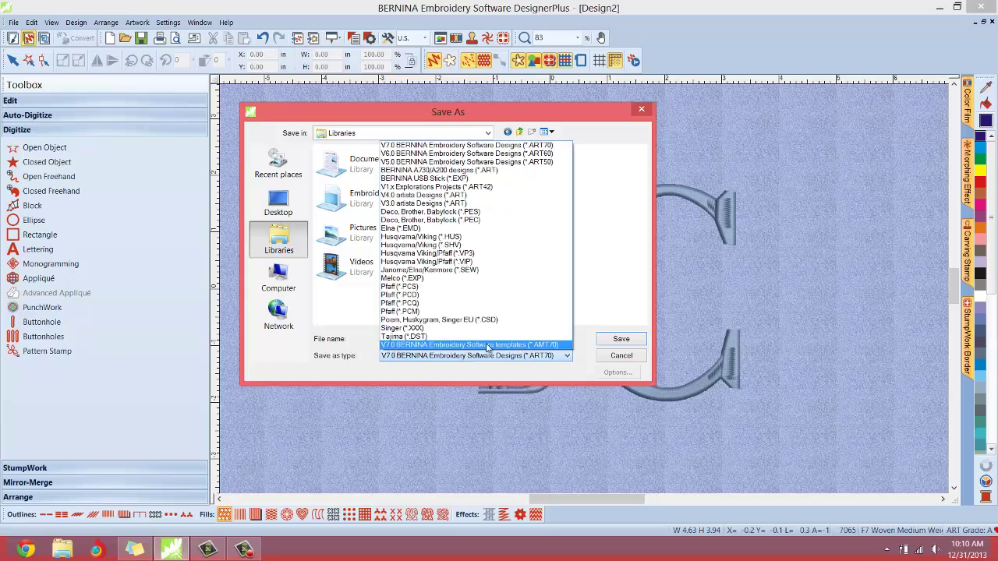
click(549, 346)
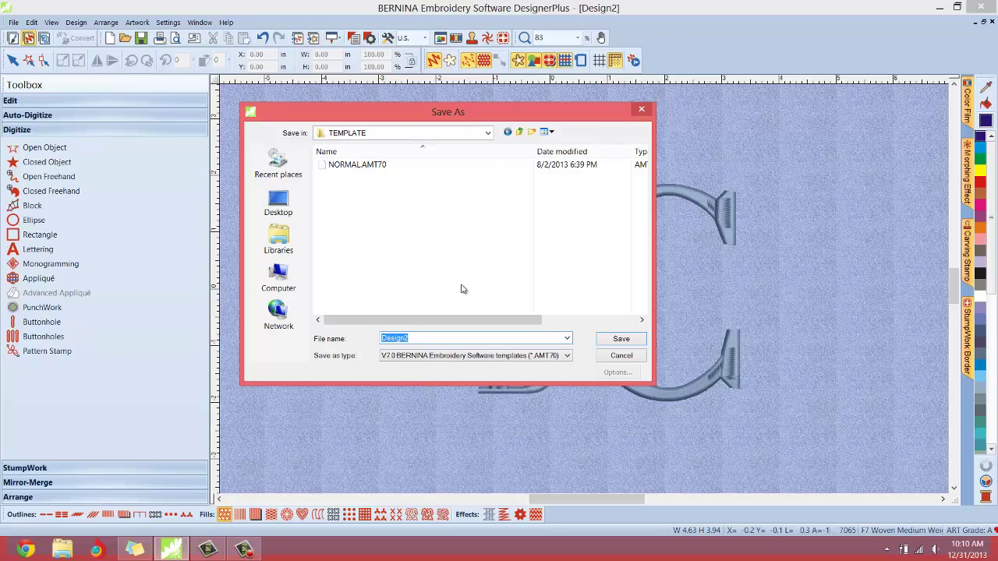
text(Monogram 1 towel)
click(610, 341)
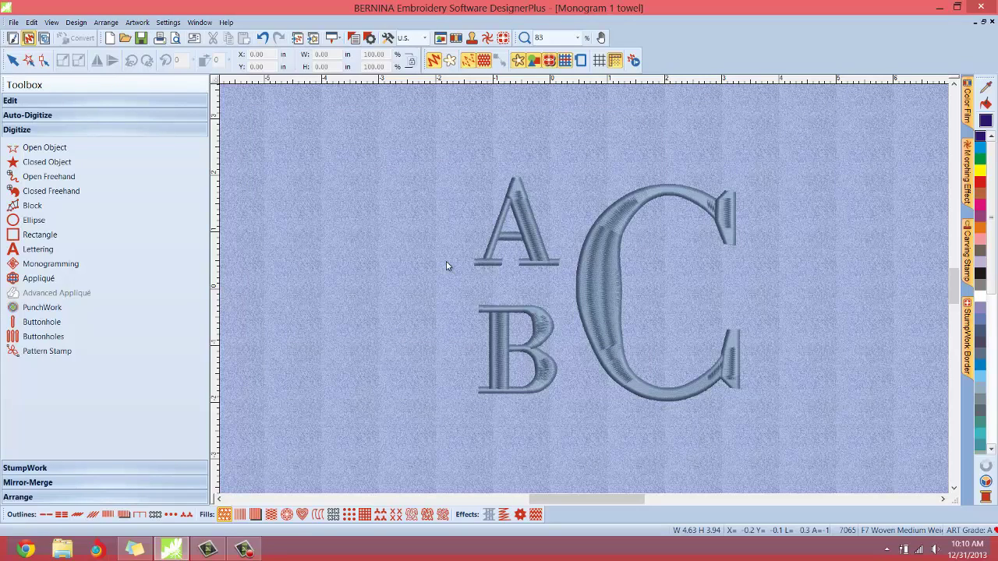
Step: Close the Monogram 1 towel design so no design remains open
click(983, 22)
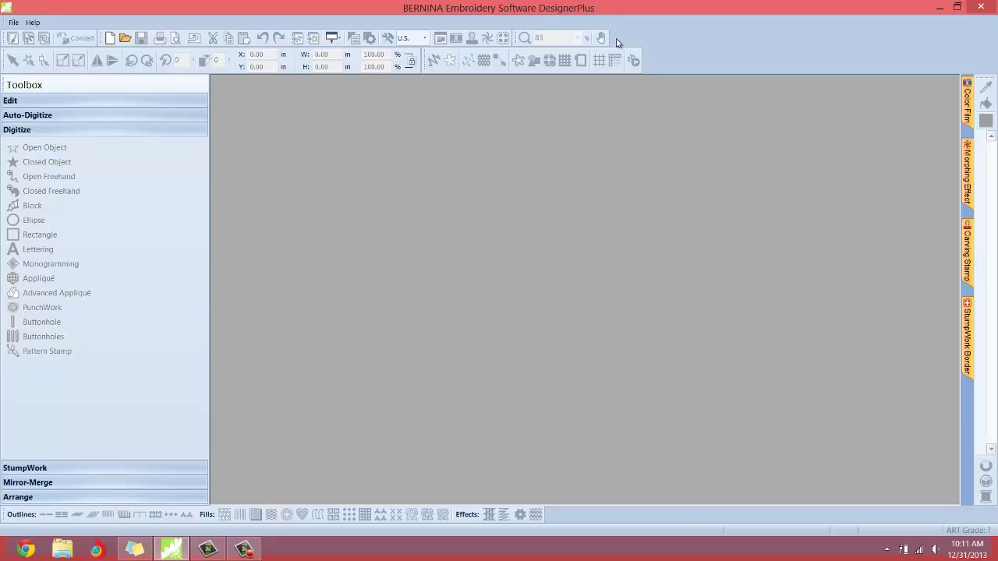
Step: Create Design3 from the Monogram 1 towel template, then select the second initial B for editing
click(13, 23)
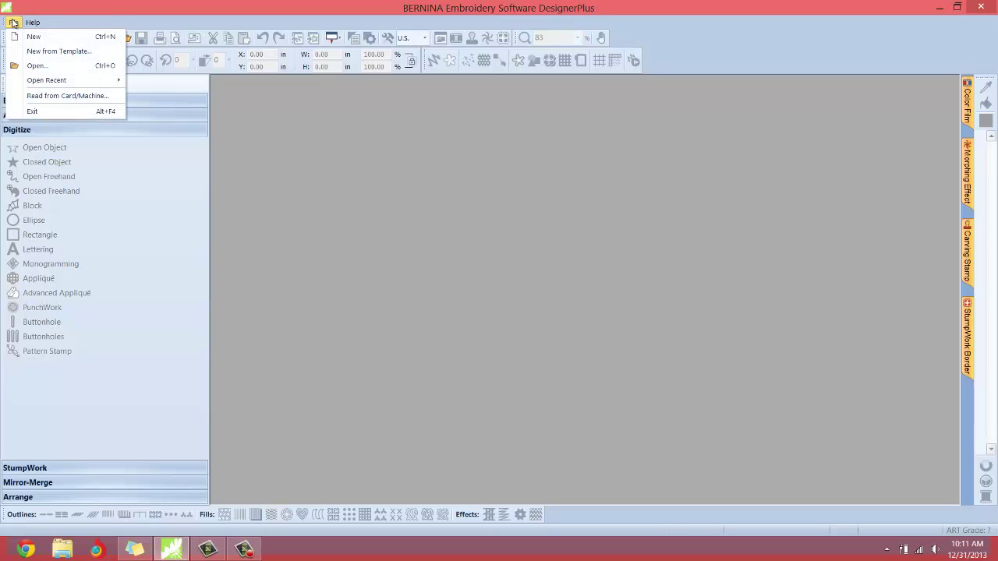
click(48, 49)
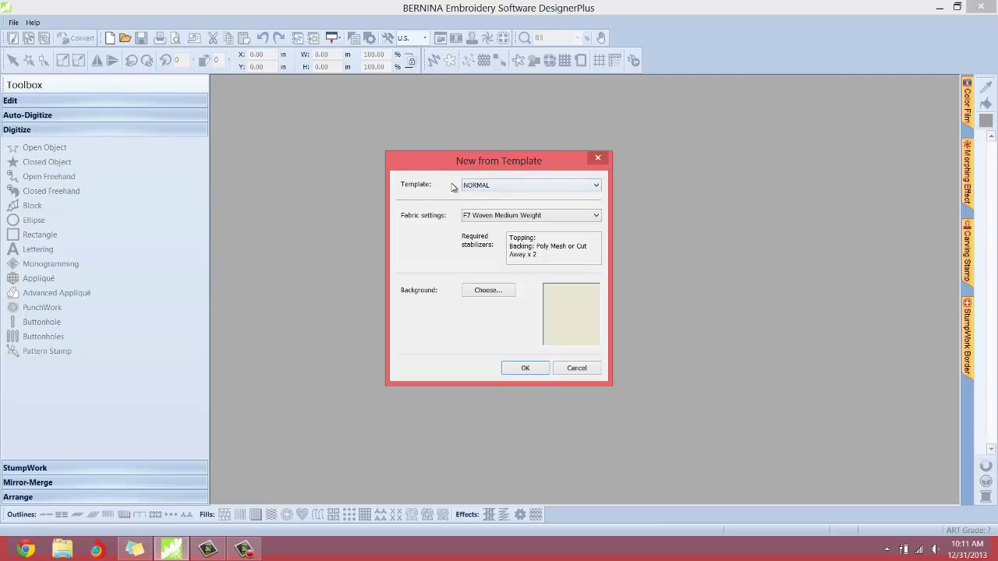
click(483, 187)
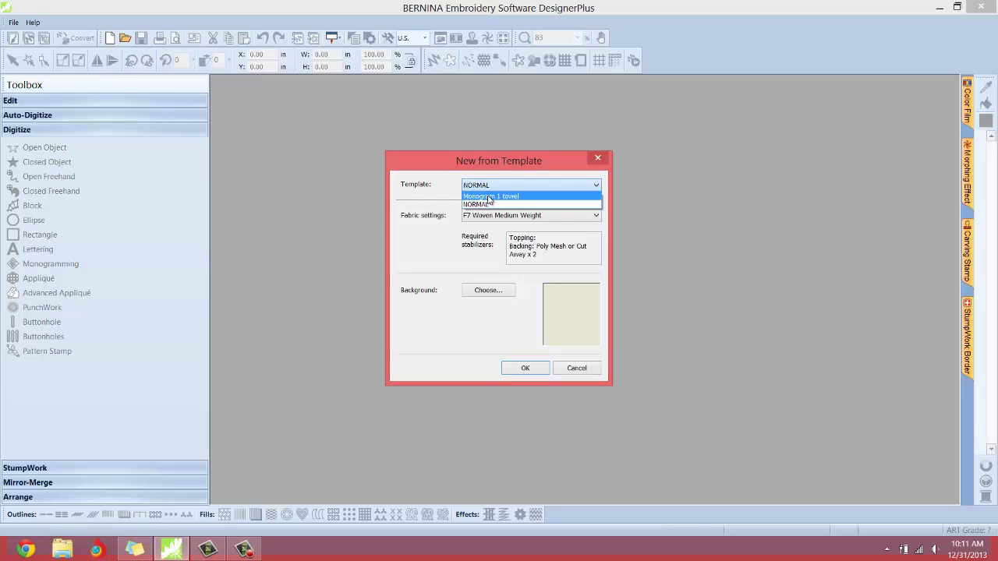
click(488, 195)
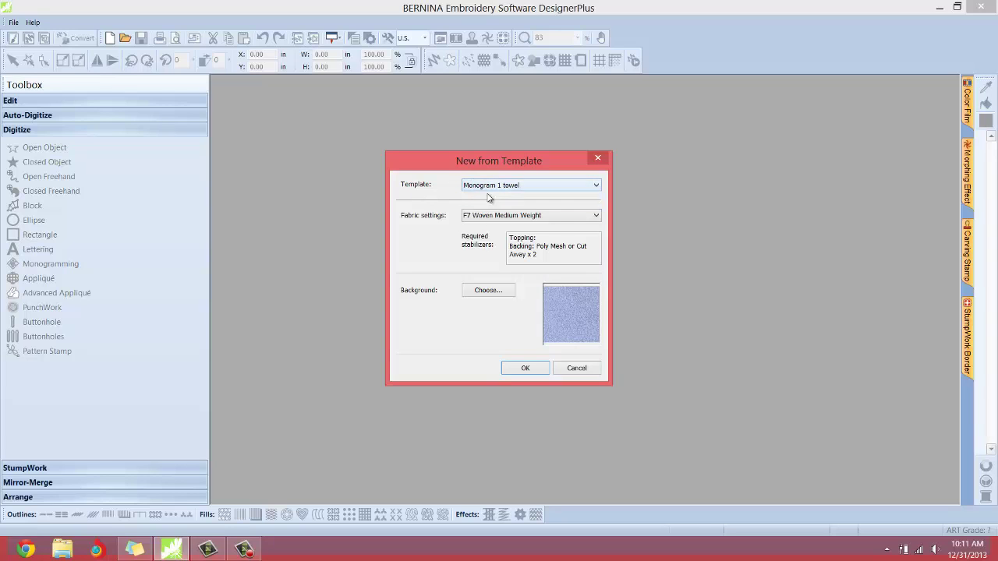
click(525, 368)
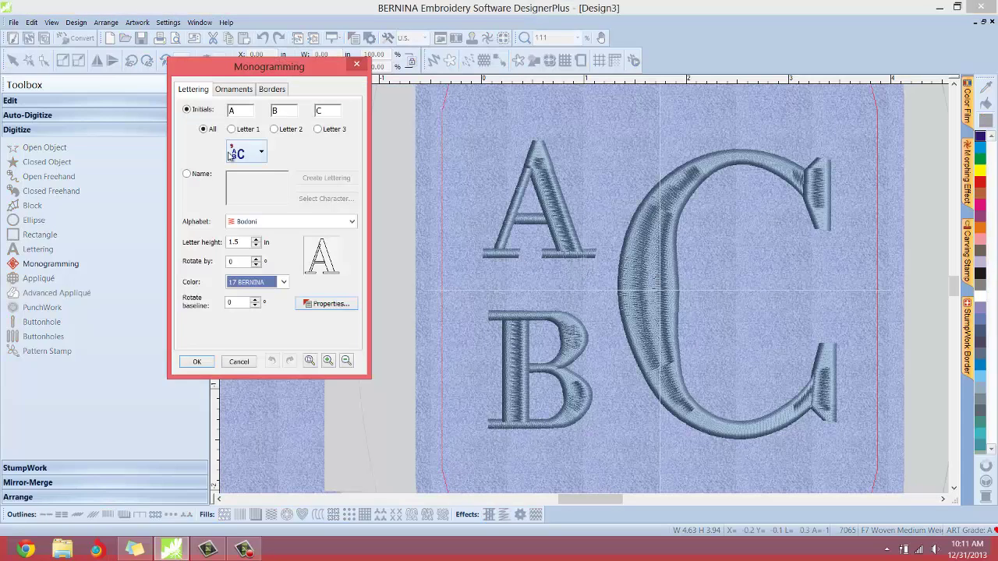
click(283, 111)
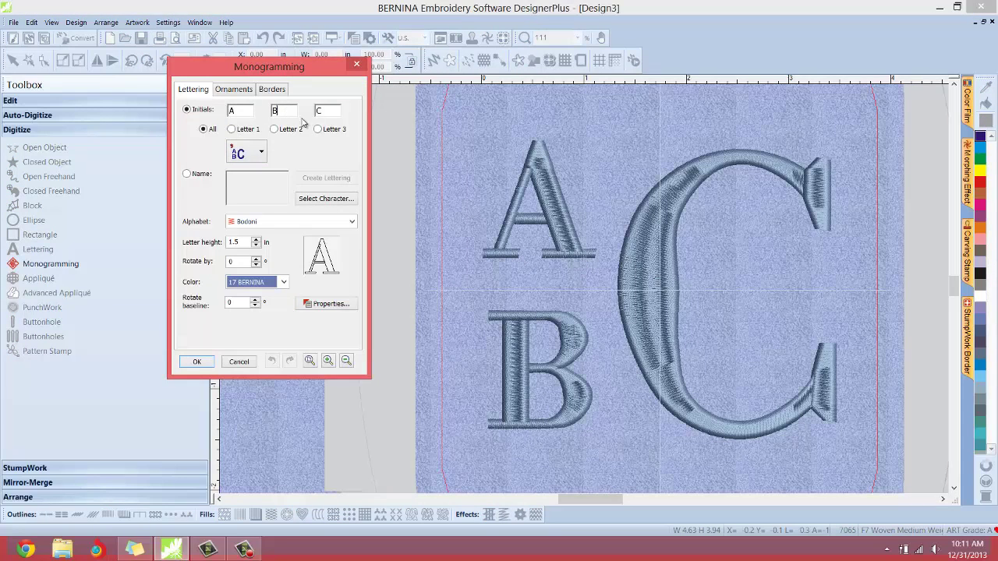